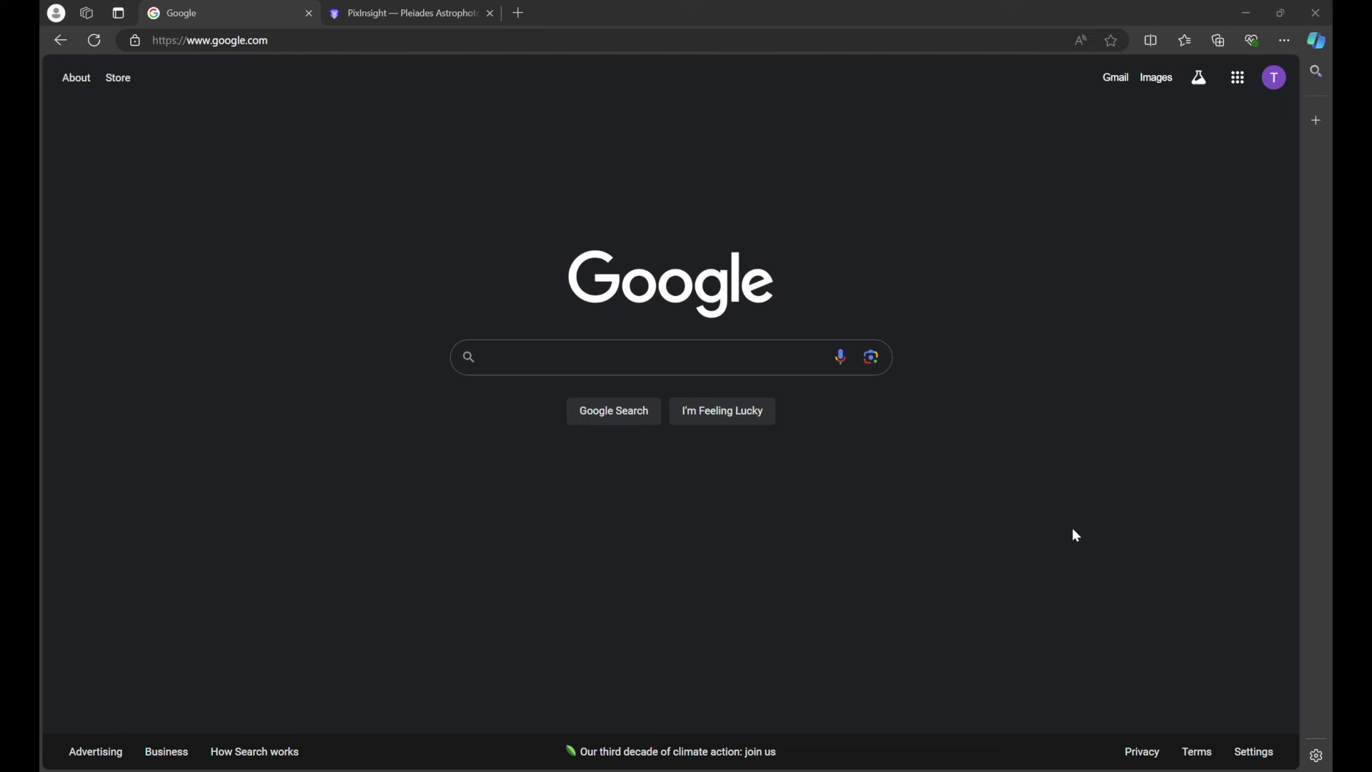
{"action": "left_click", "coordinate": [267, 36]}
{"action": "type", "text": "https://www.setiastro.com/pjsr-scripts"}
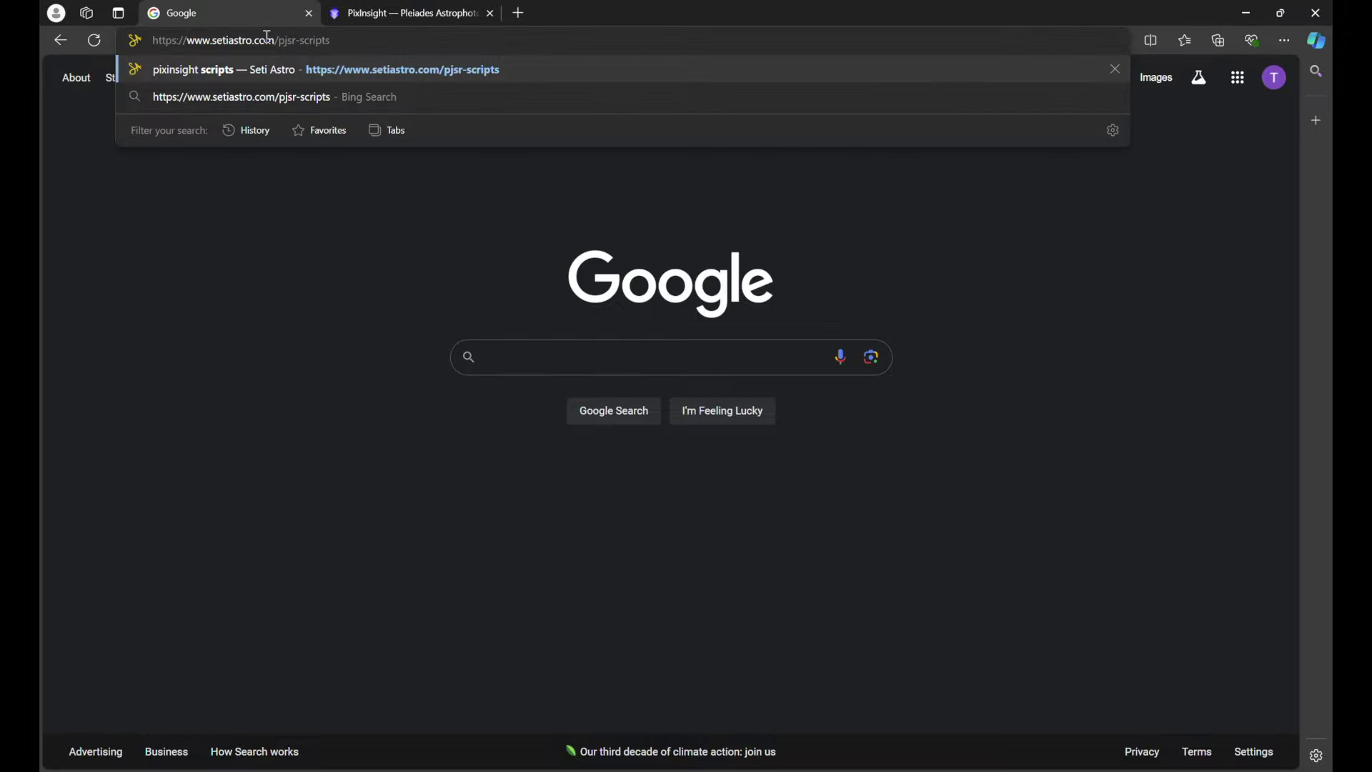
Step: Load the Seti Astro pjsr-scripts page, browse down the script listings, then return upward
{"action": "key", "text": "Return"}
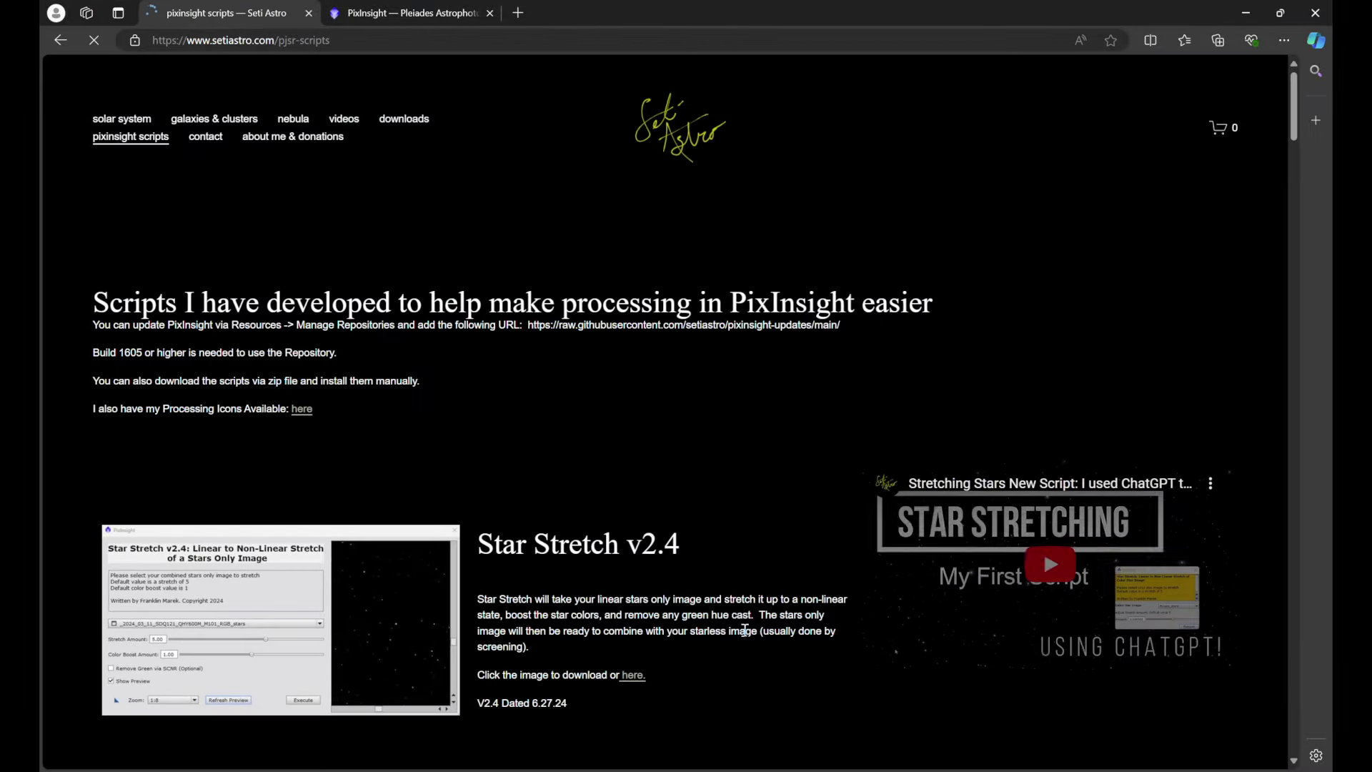
{"action": "scroll", "coordinate": [707, 598], "scroll_direction": "down", "scroll_amount": 10}
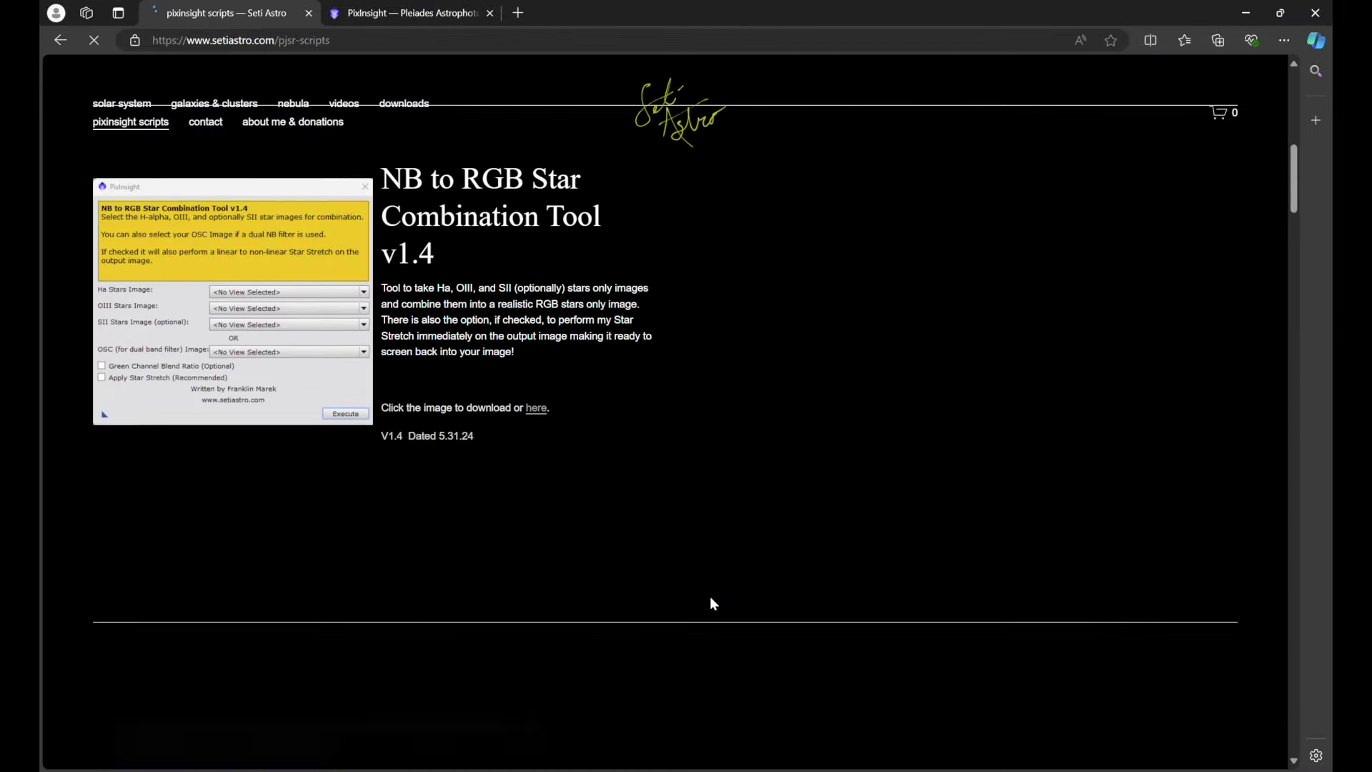
{"action": "scroll", "coordinate": [712, 604], "scroll_direction": "down", "scroll_amount": 10}
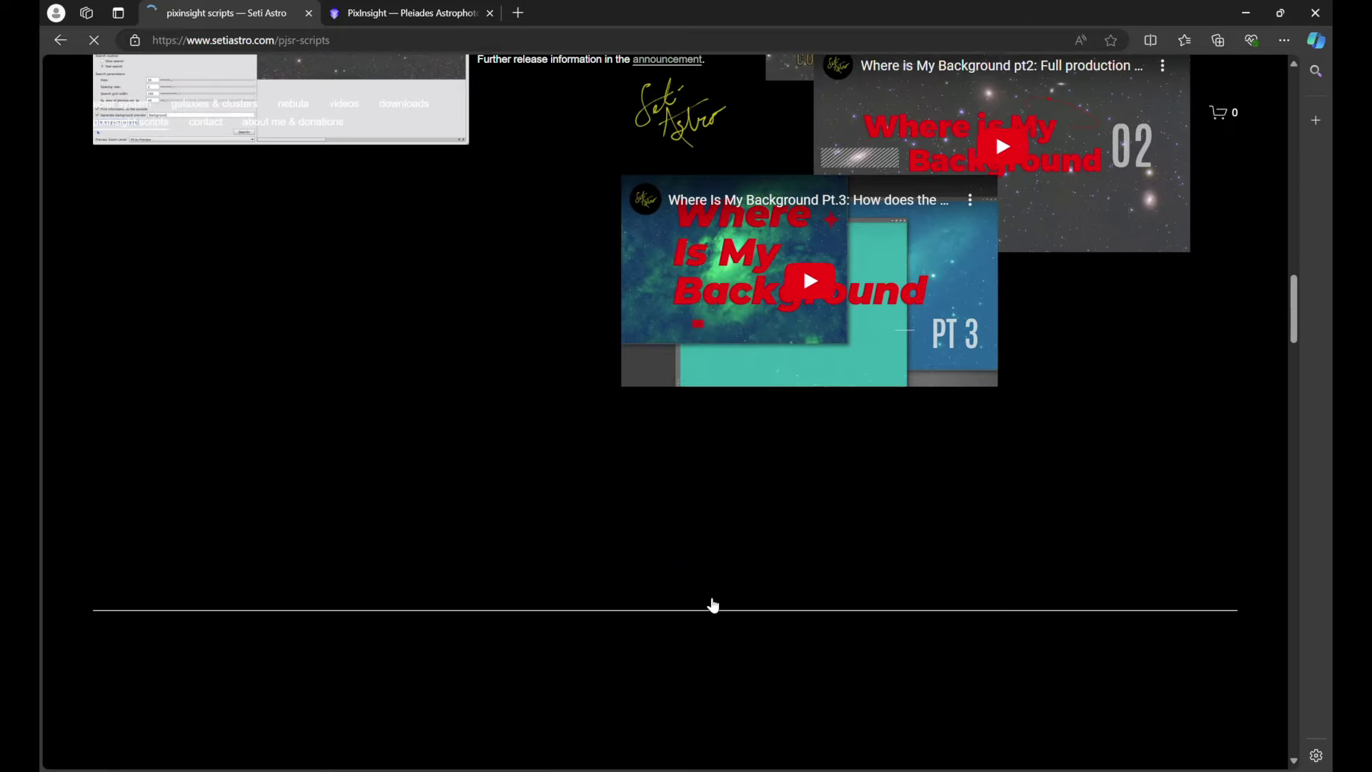
{"action": "scroll", "coordinate": [712, 605], "scroll_direction": "down", "scroll_amount": 10}
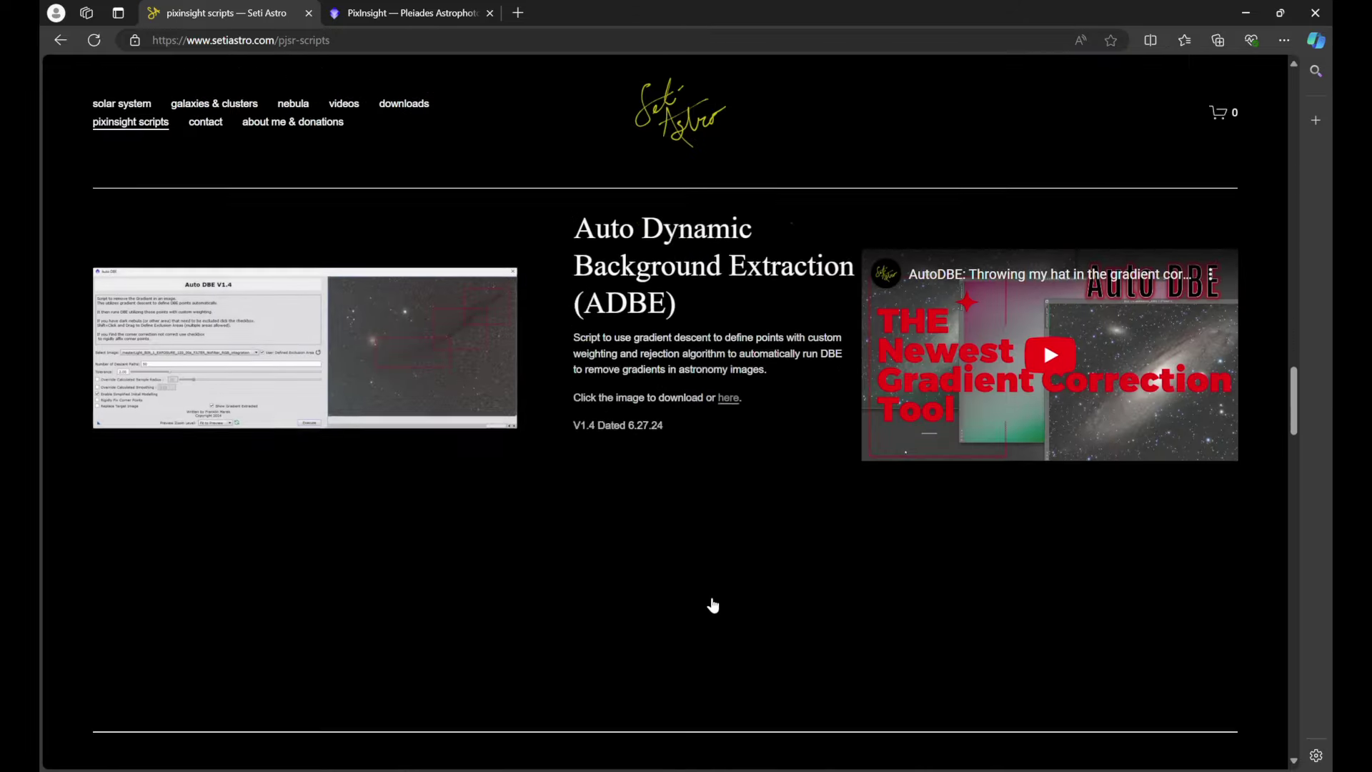
{"action": "scroll", "coordinate": [712, 606], "scroll_direction": "down", "scroll_amount": 10}
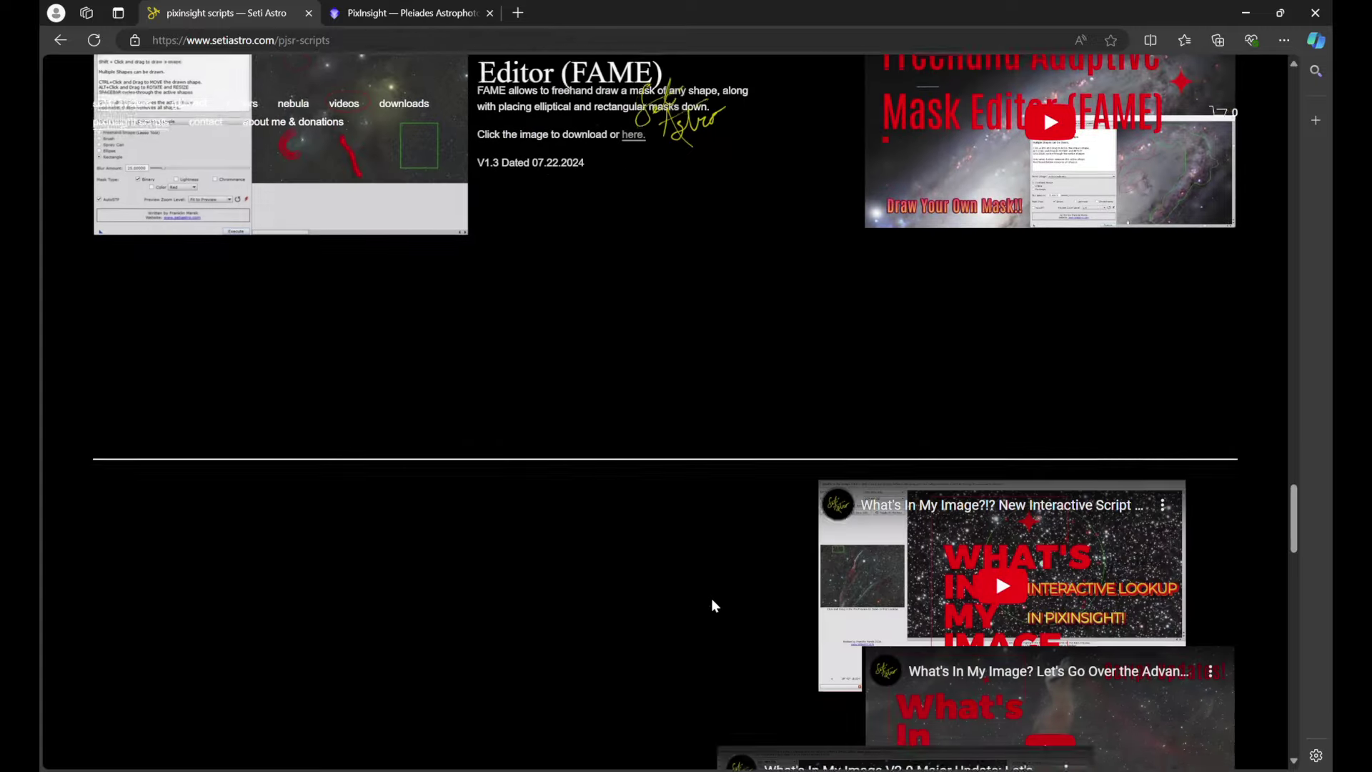
{"action": "scroll", "coordinate": [710, 598], "scroll_direction": "down", "scroll_amount": 5}
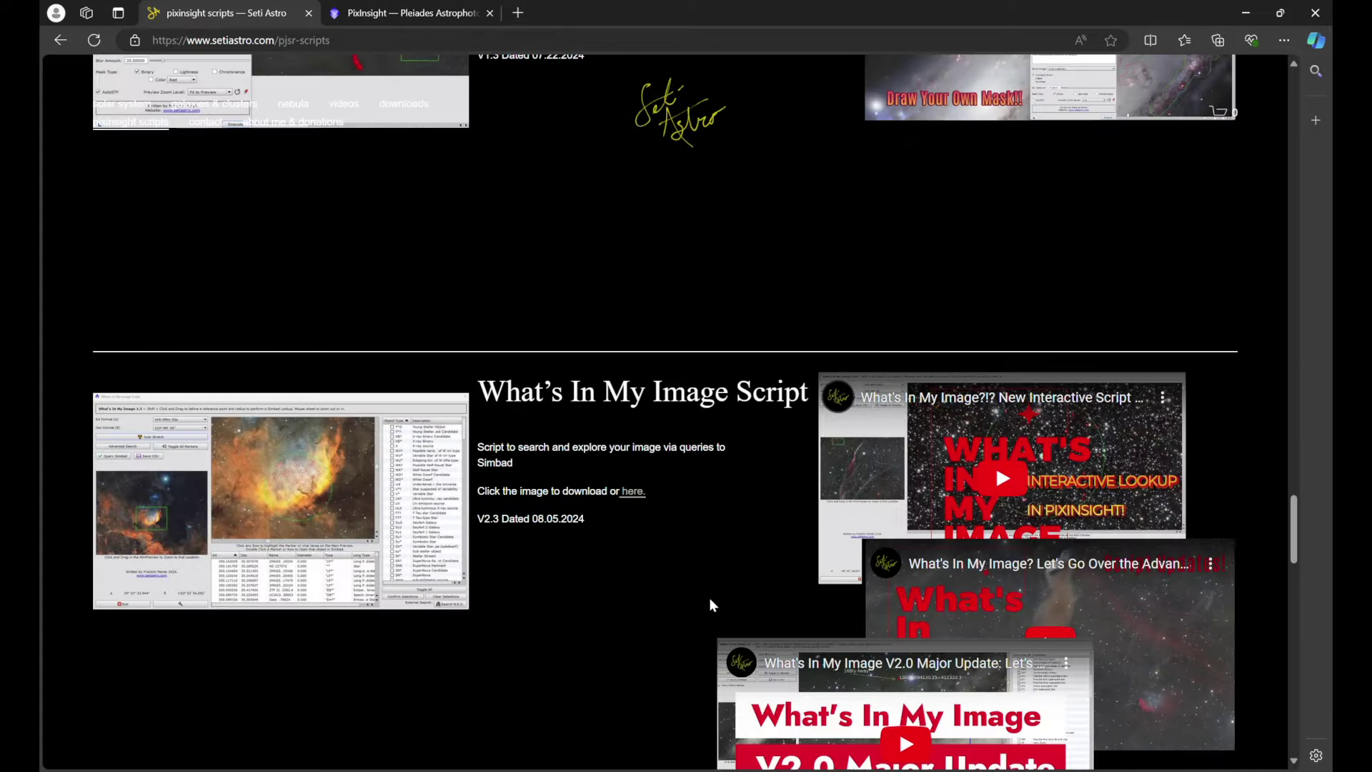
{"action": "scroll", "coordinate": [709, 605], "scroll_direction": "up", "scroll_amount": 15}
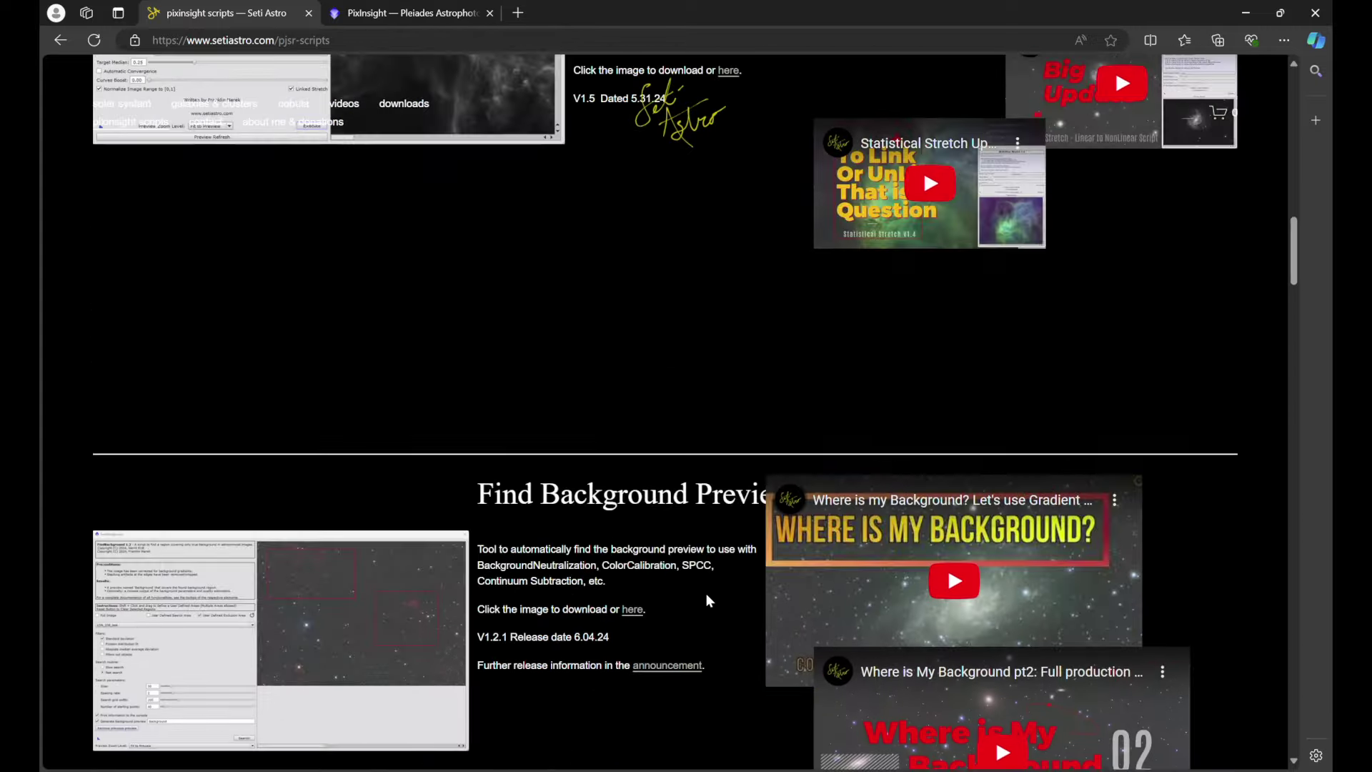
{"action": "scroll", "coordinate": [706, 593], "scroll_direction": "up", "scroll_amount": 15}
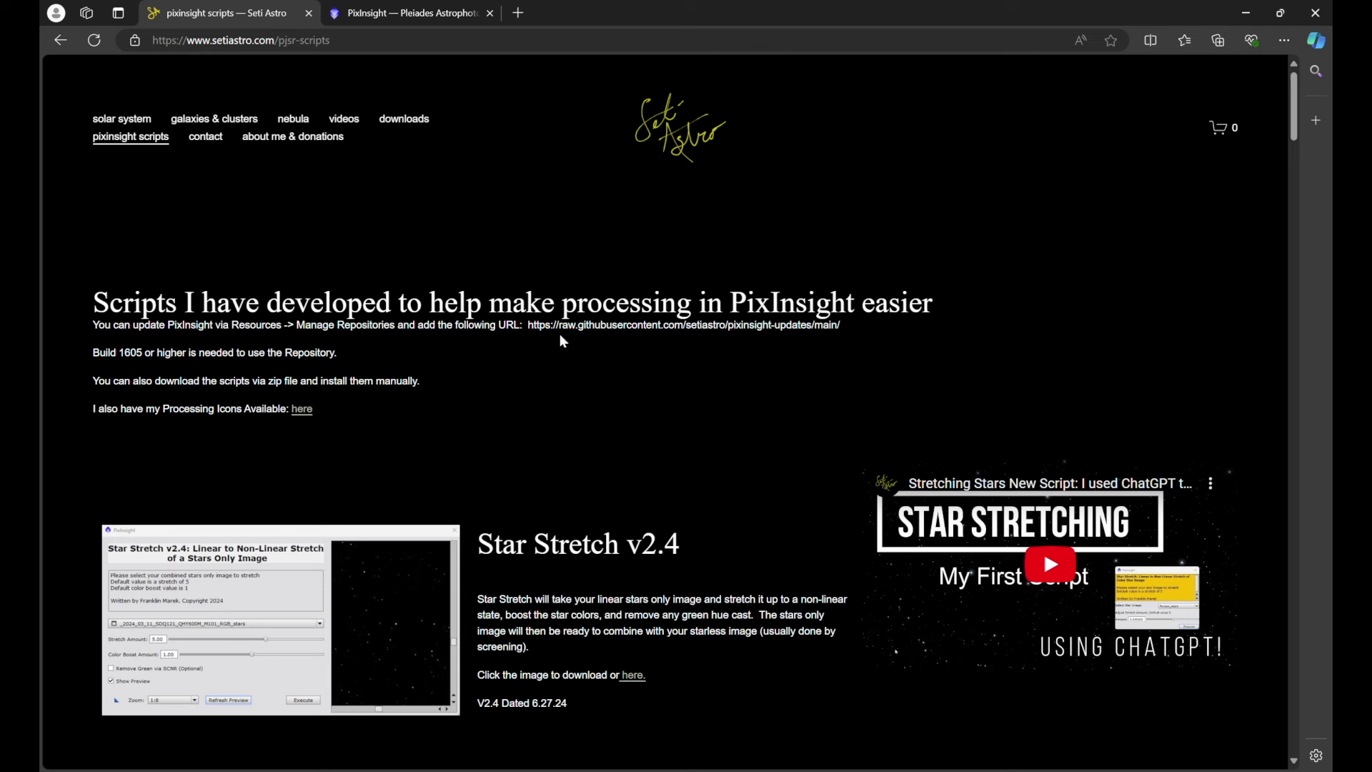
Step: Copy the raw.githubusercontent.com/setiastro/pixinsight-updates/main/ repository URL and switch to PixInsight
{"action": "left_click_drag", "start_coordinate": [844, 330], "coordinate": [529, 326]}
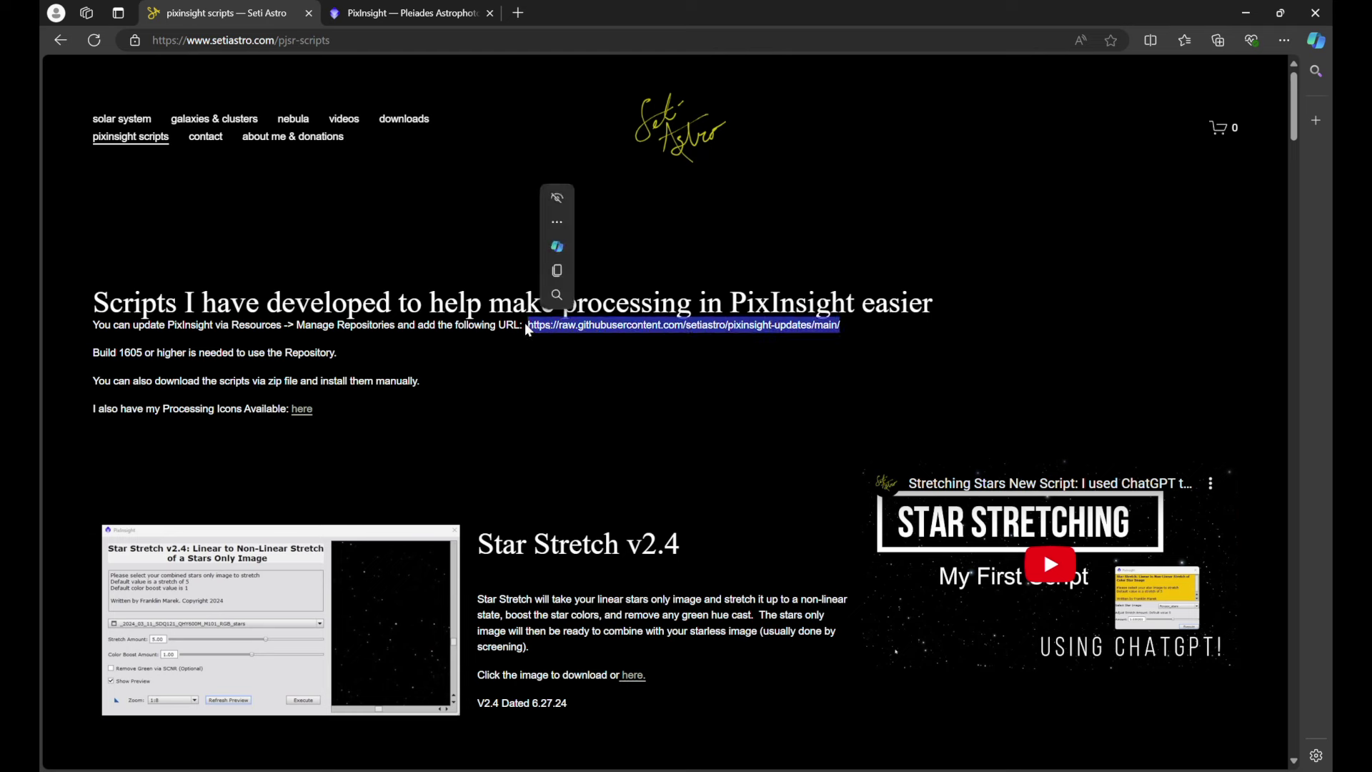
{"action": "key", "text": "ctrl+c"}
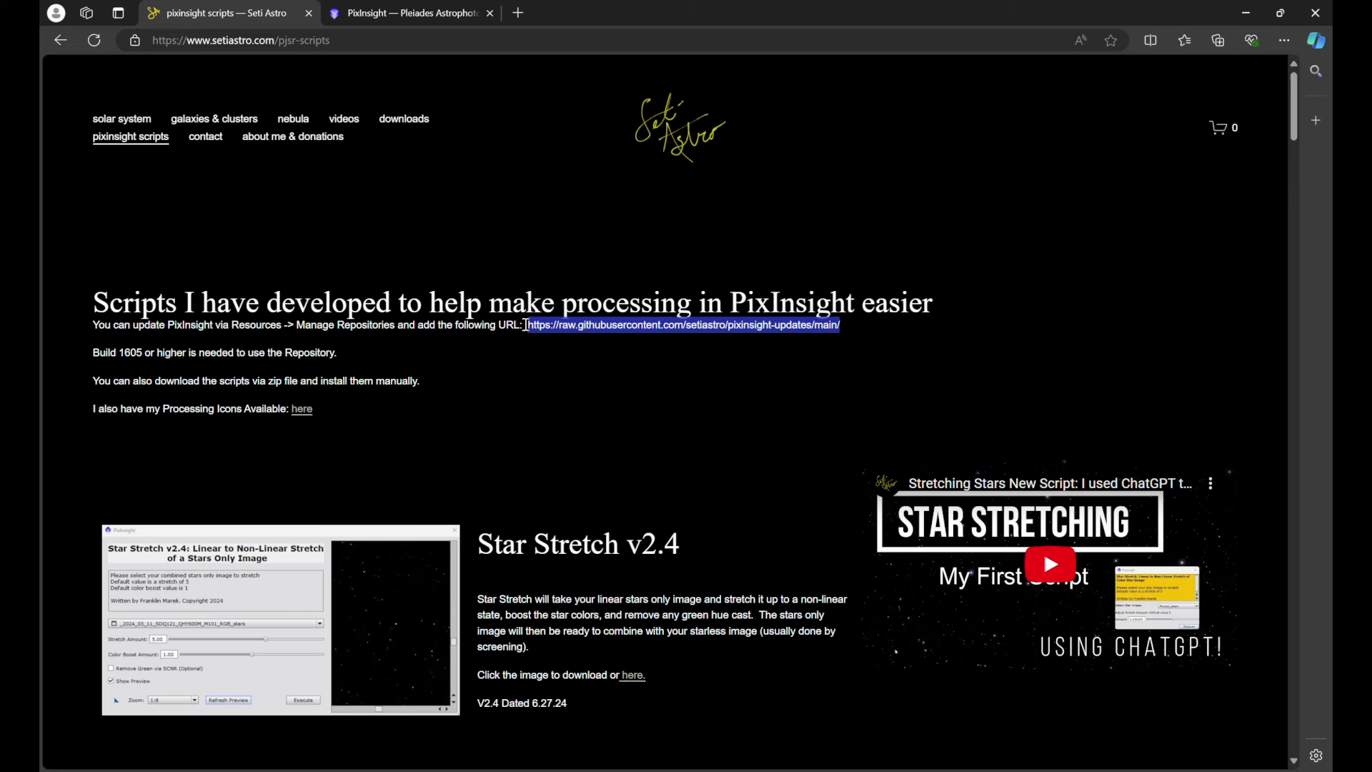
{"action": "key", "text": "alt+Tab"}
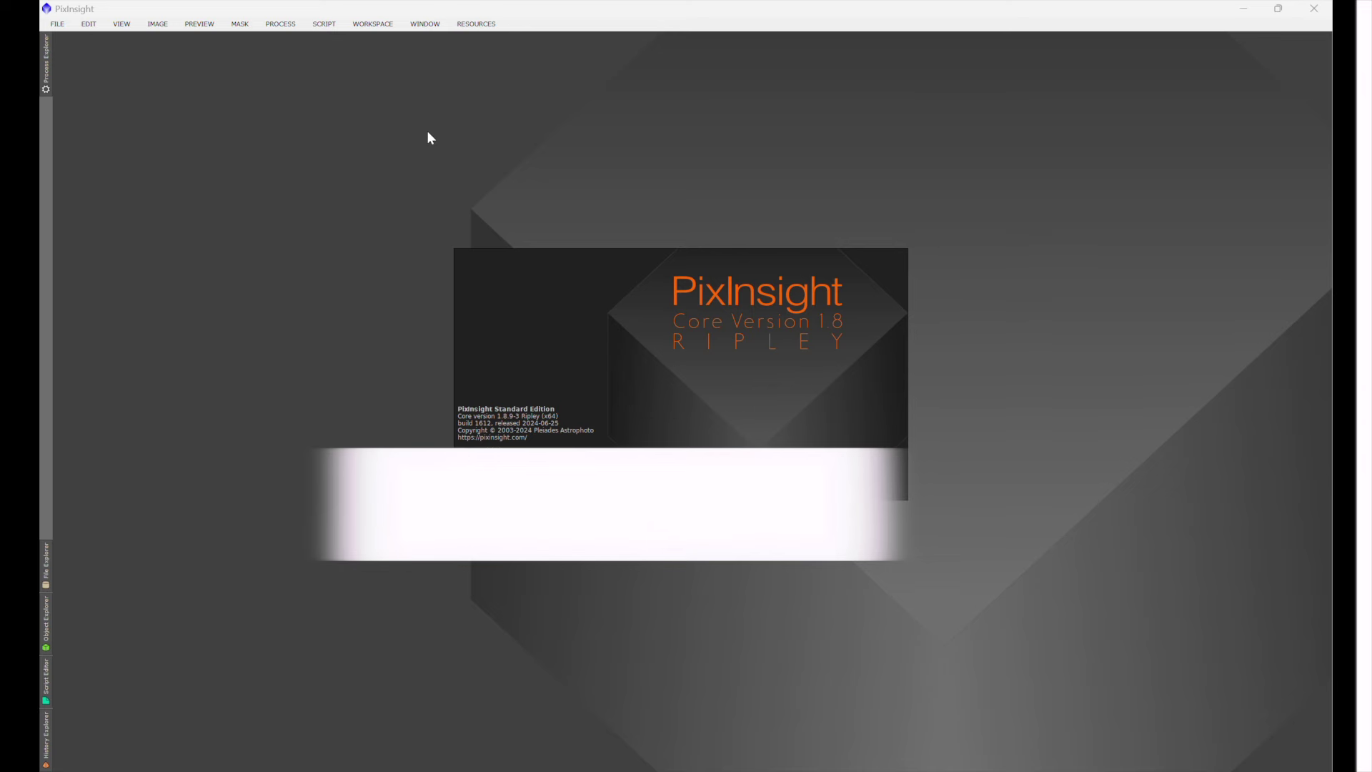
Step: Dismiss the splash screen and confirm the repository list in Resources > Updates > Manage Repositories
{"action": "left_click", "coordinate": [577, 317]}
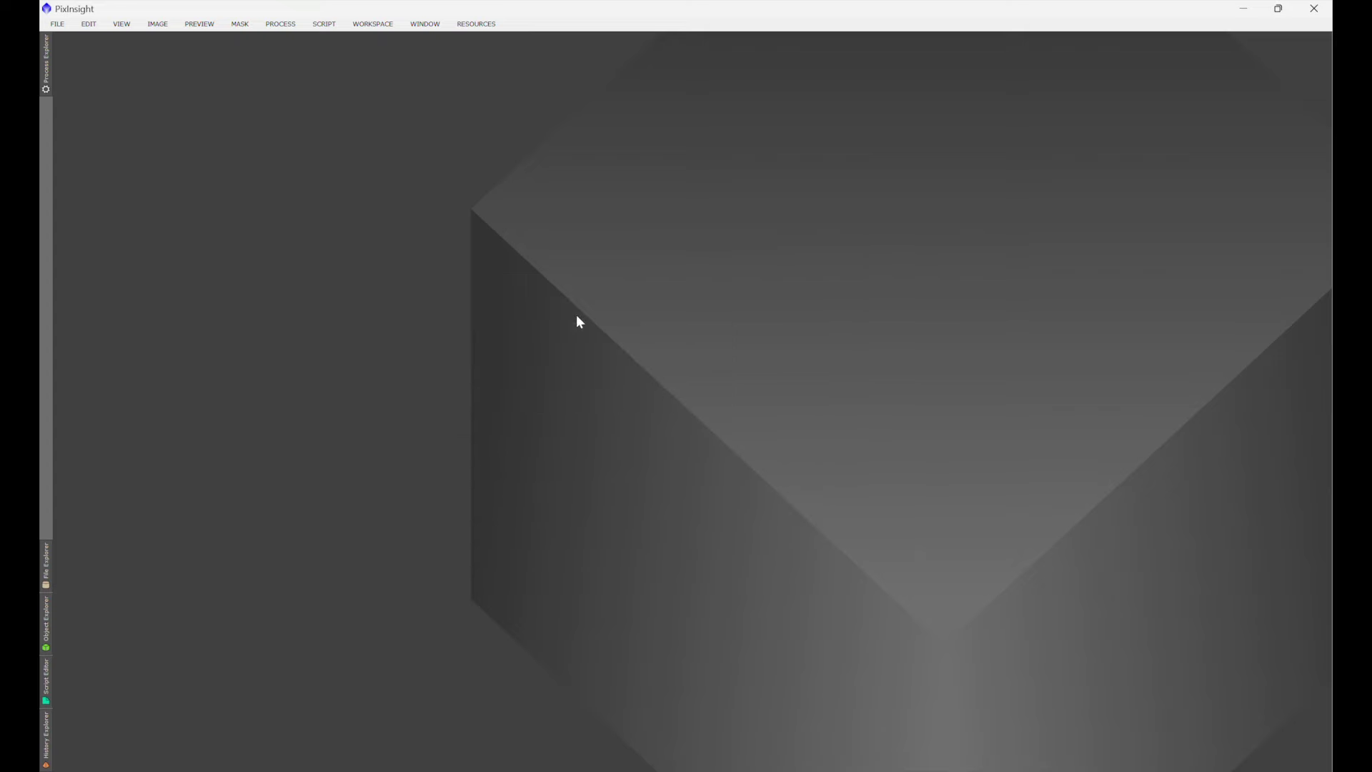
{"action": "left_click", "coordinate": [474, 24]}
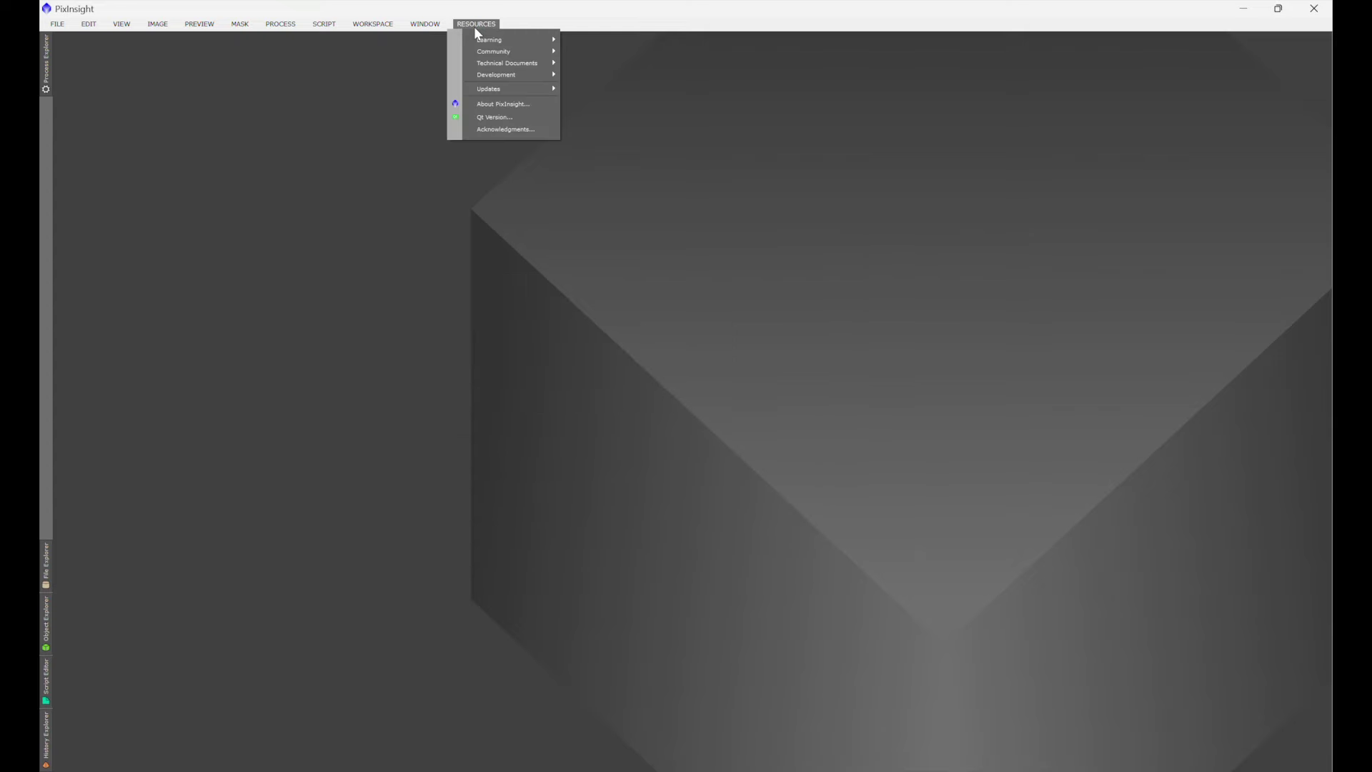
{"action": "mouse_move", "coordinate": [490, 88]}
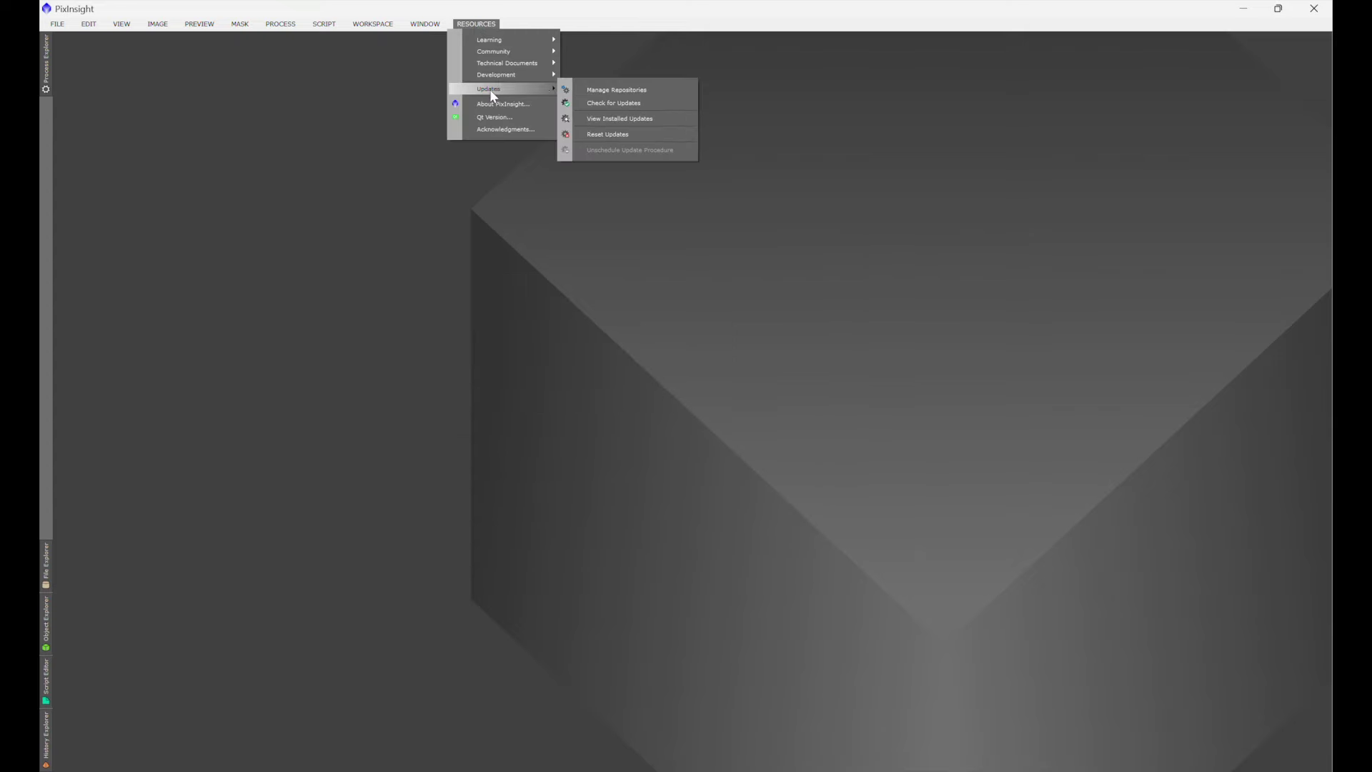
{"action": "left_click", "coordinate": [588, 96]}
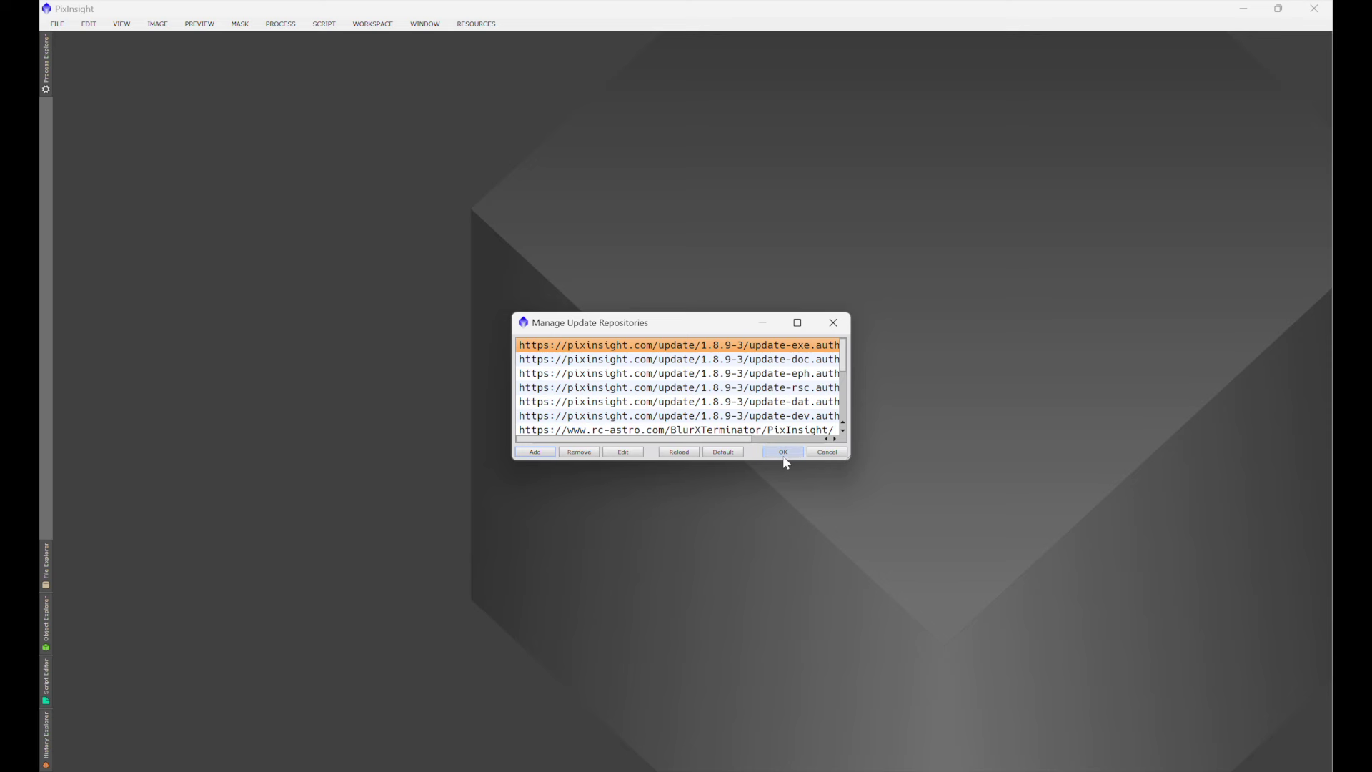
{"action": "left_click", "coordinate": [783, 452]}
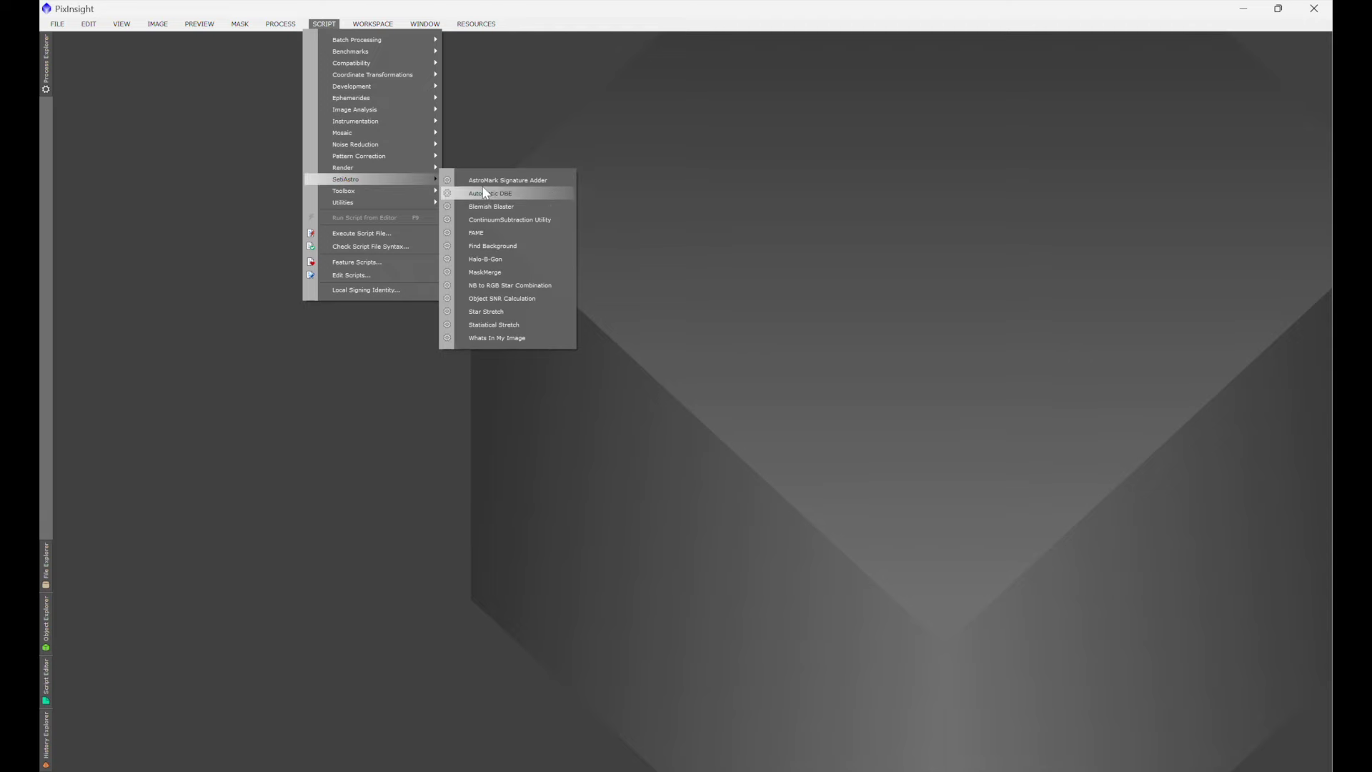
Step: Close the SetiAstro scripts list in PixInsight's Script menu
{"action": "left_click", "coordinate": [475, 324]}
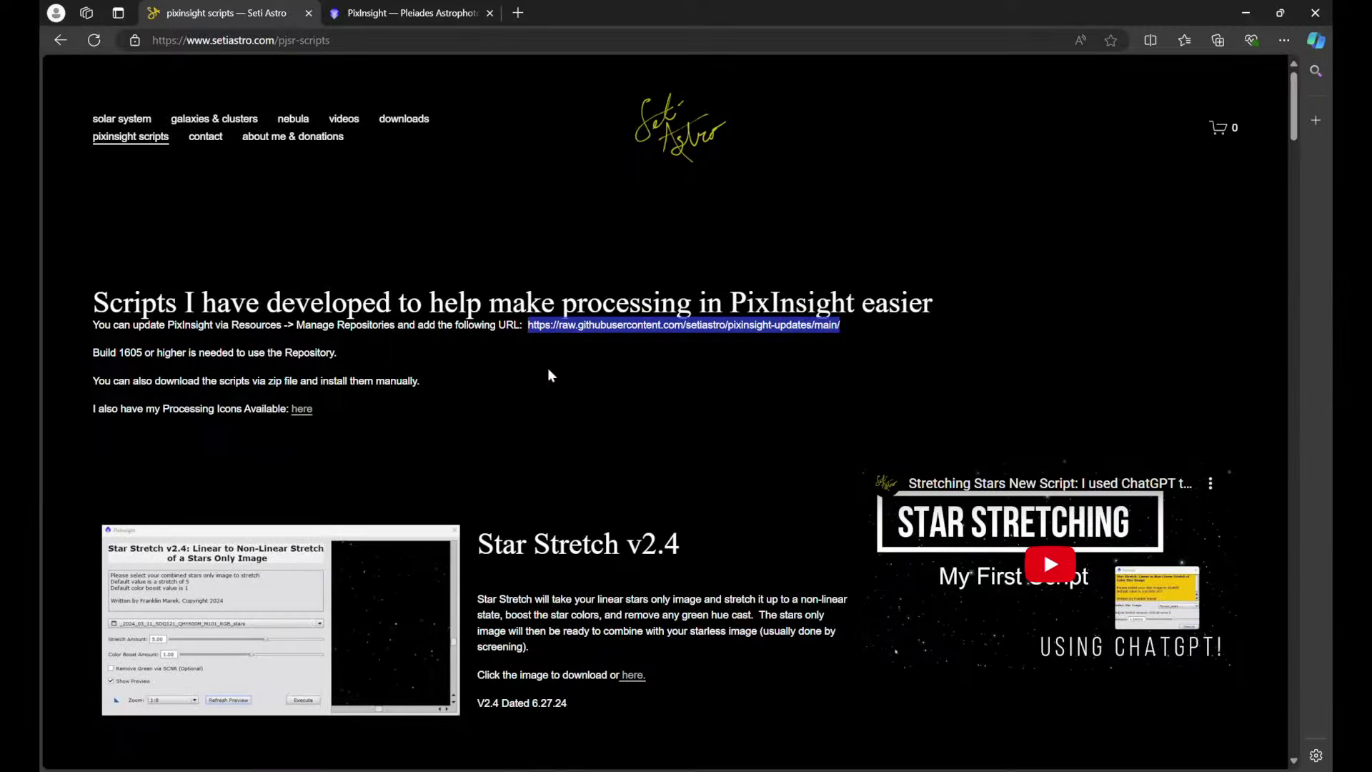
Step: Go via Community > PixInsight Forum > Announcements to the 'PixInsight 1.8.9-2 / Build 1605 Released' thread
{"action": "left_click", "coordinate": [418, 14]}
{"action": "mouse_move", "coordinate": [473, 160]}
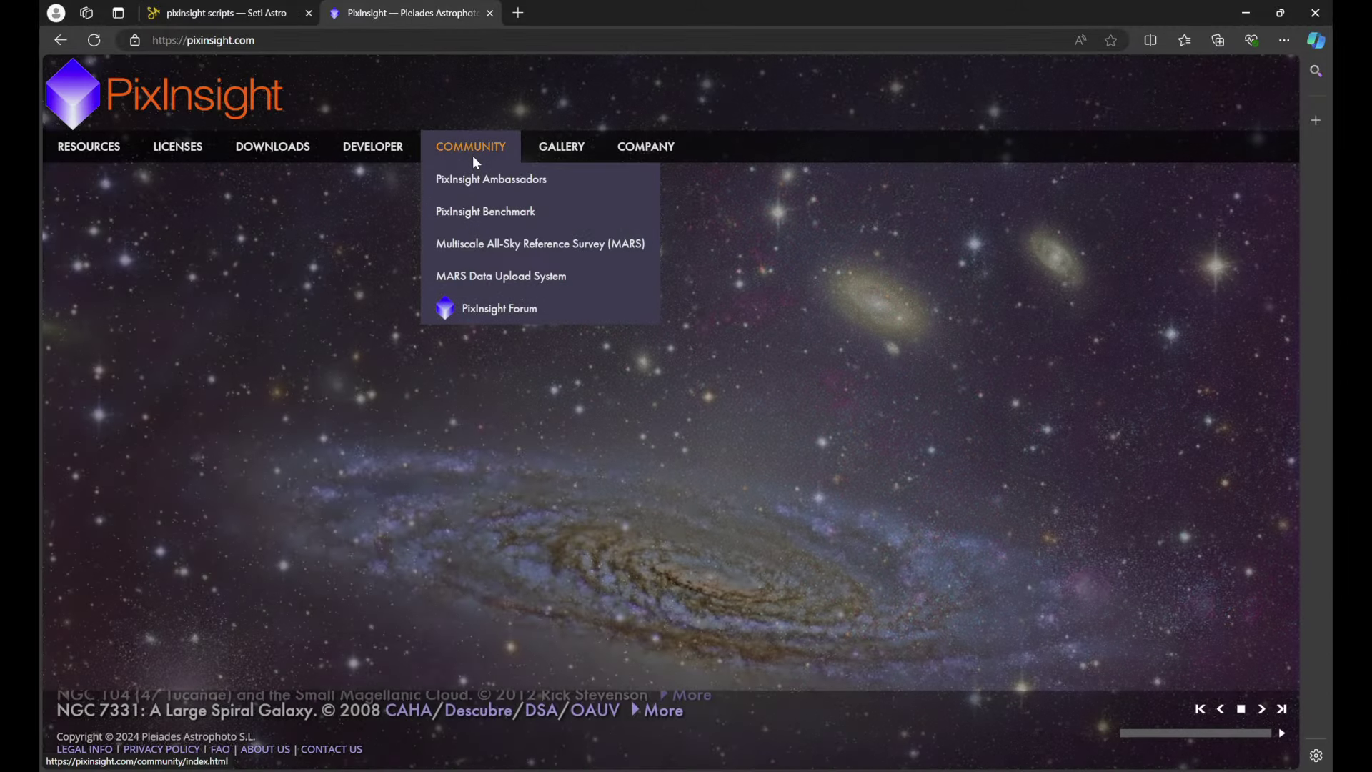
{"action": "left_click", "coordinate": [477, 313]}
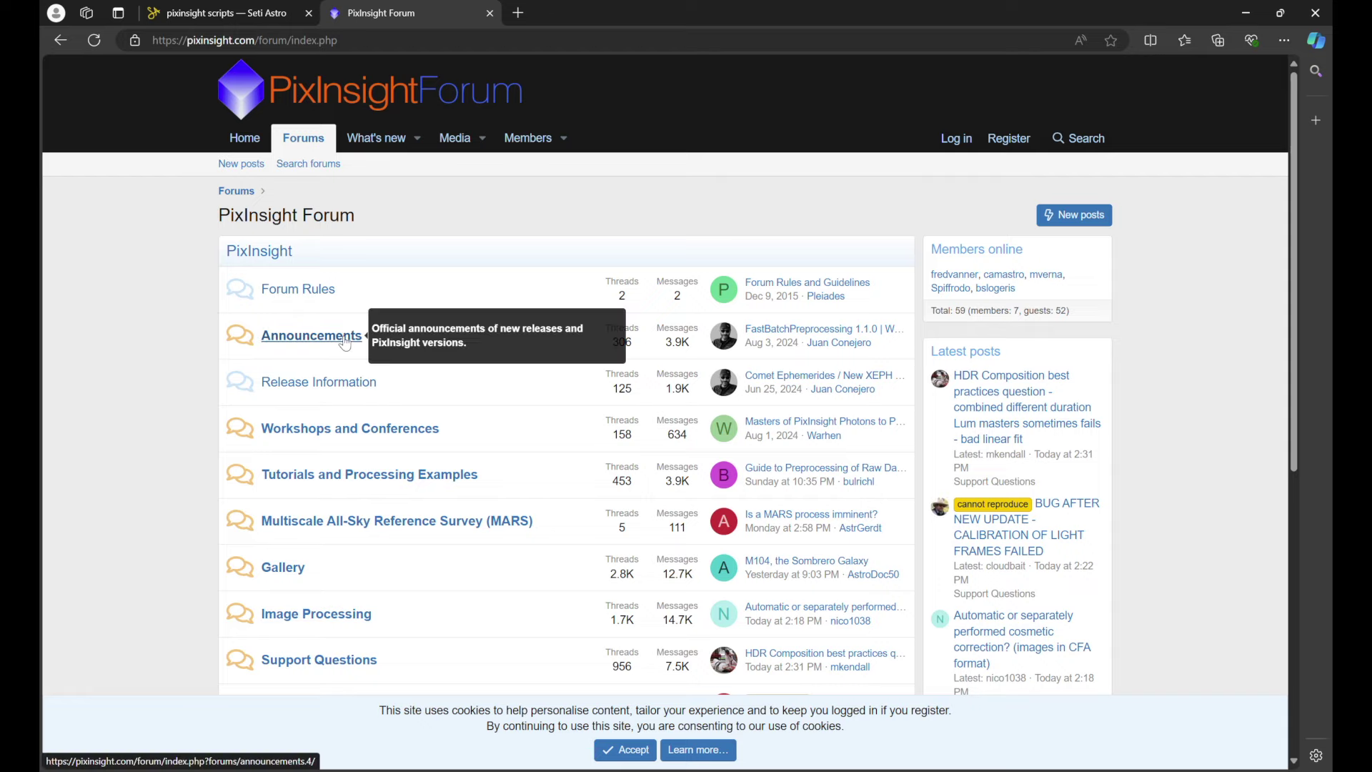
{"action": "left_click", "coordinate": [315, 336]}
{"action": "scroll", "coordinate": [664, 453], "scroll_direction": "down", "scroll_amount": 2}
{"action": "scroll", "coordinate": [666, 453], "scroll_direction": "down", "scroll_amount": 2}
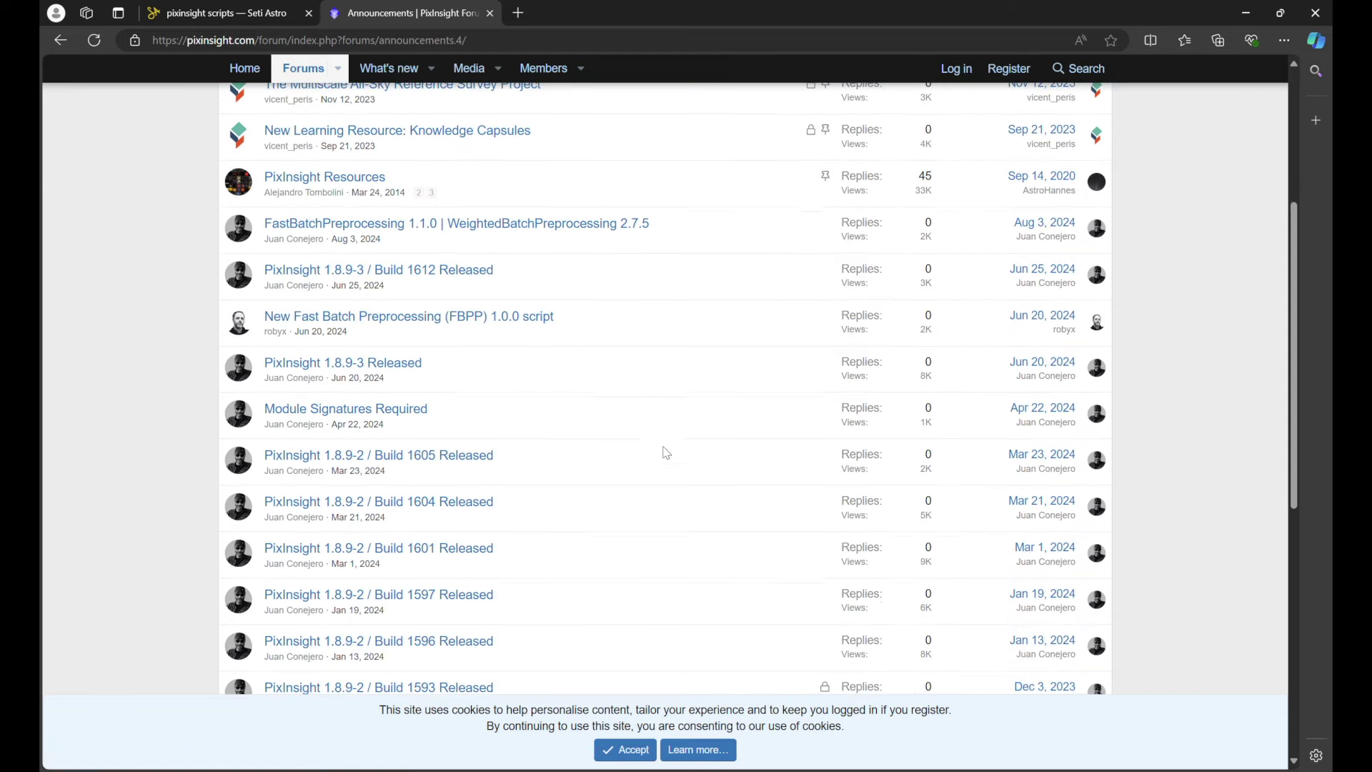
{"action": "mouse_move", "coordinate": [449, 465]}
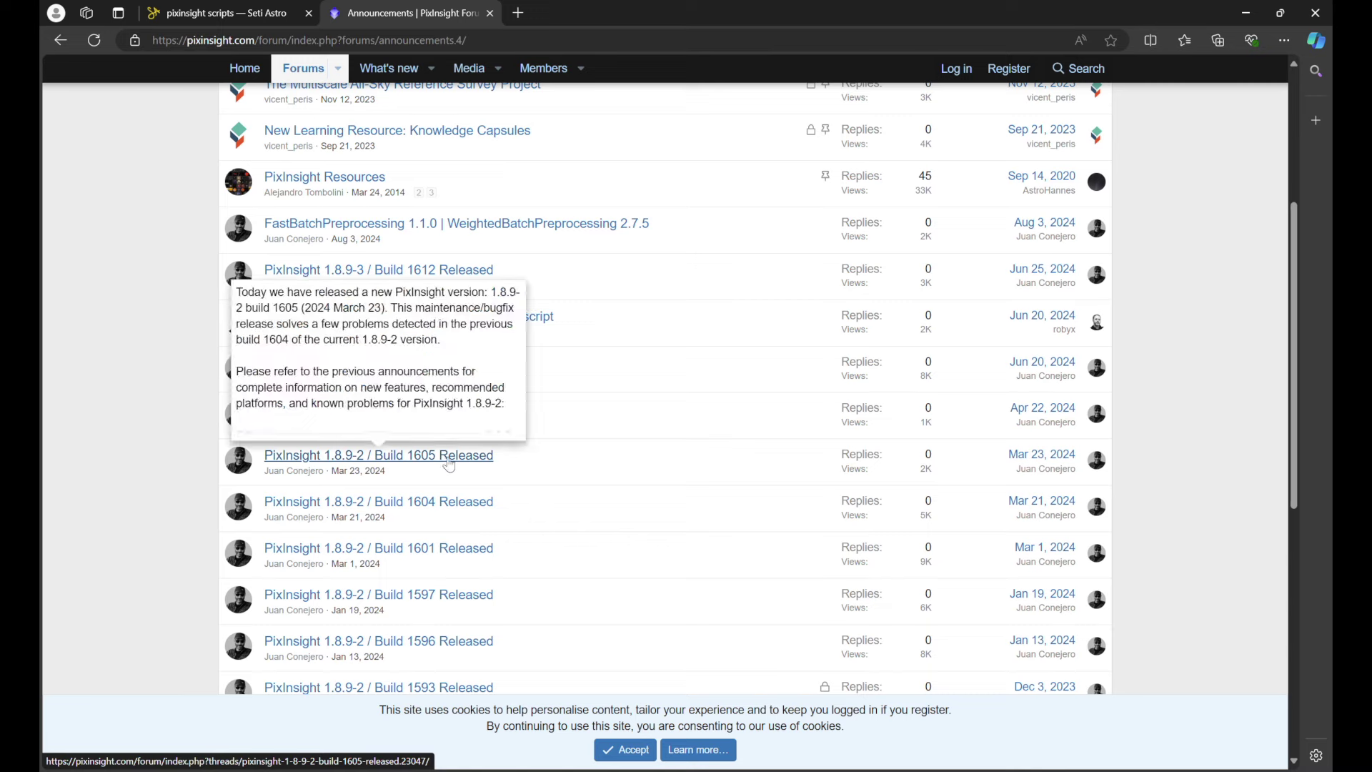
{"action": "left_click", "coordinate": [449, 465]}
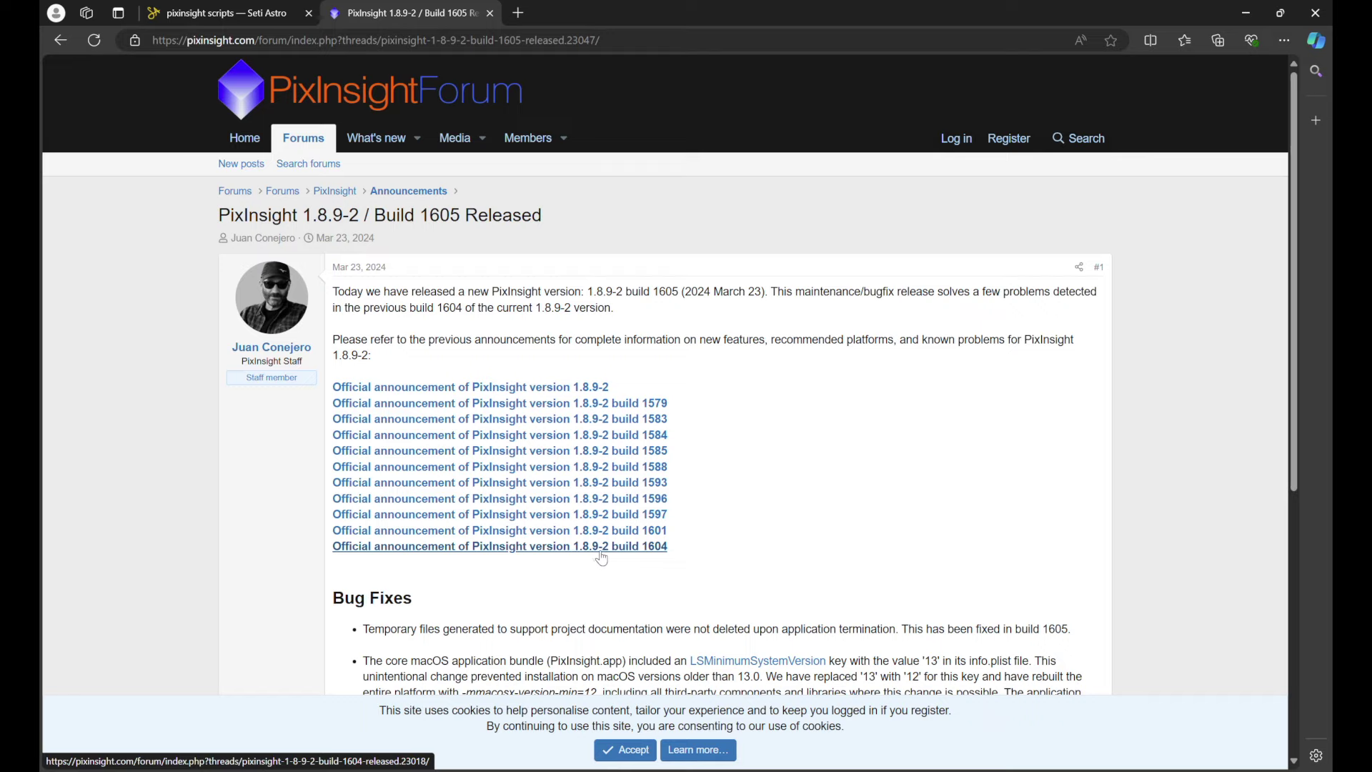
Step: Open the official build 1604 announcement and read down to its Qt 6.5.5 and compatibility notes
{"action": "left_click", "coordinate": [654, 552]}
{"action": "scroll", "coordinate": [757, 500], "scroll_direction": "down", "scroll_amount": 20}
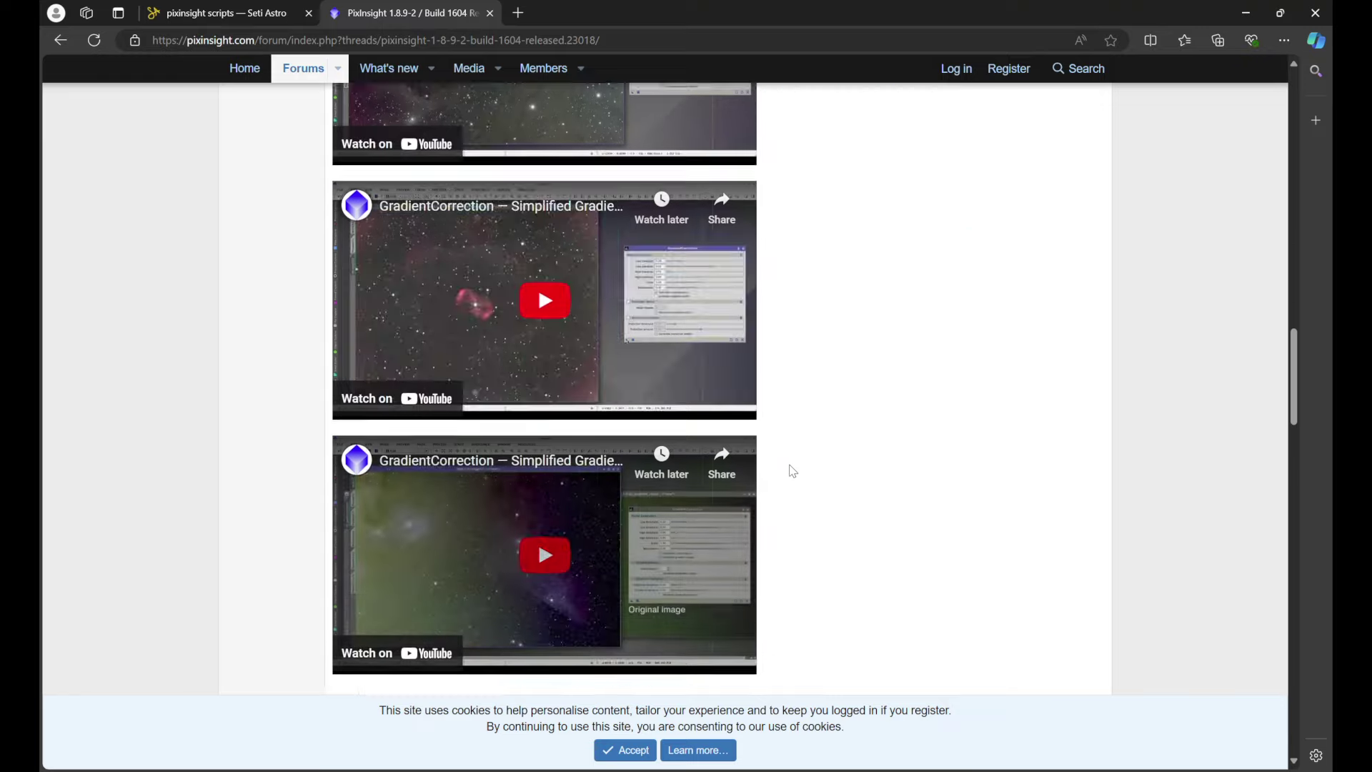
{"action": "scroll", "coordinate": [793, 472], "scroll_direction": "down", "scroll_amount": 15}
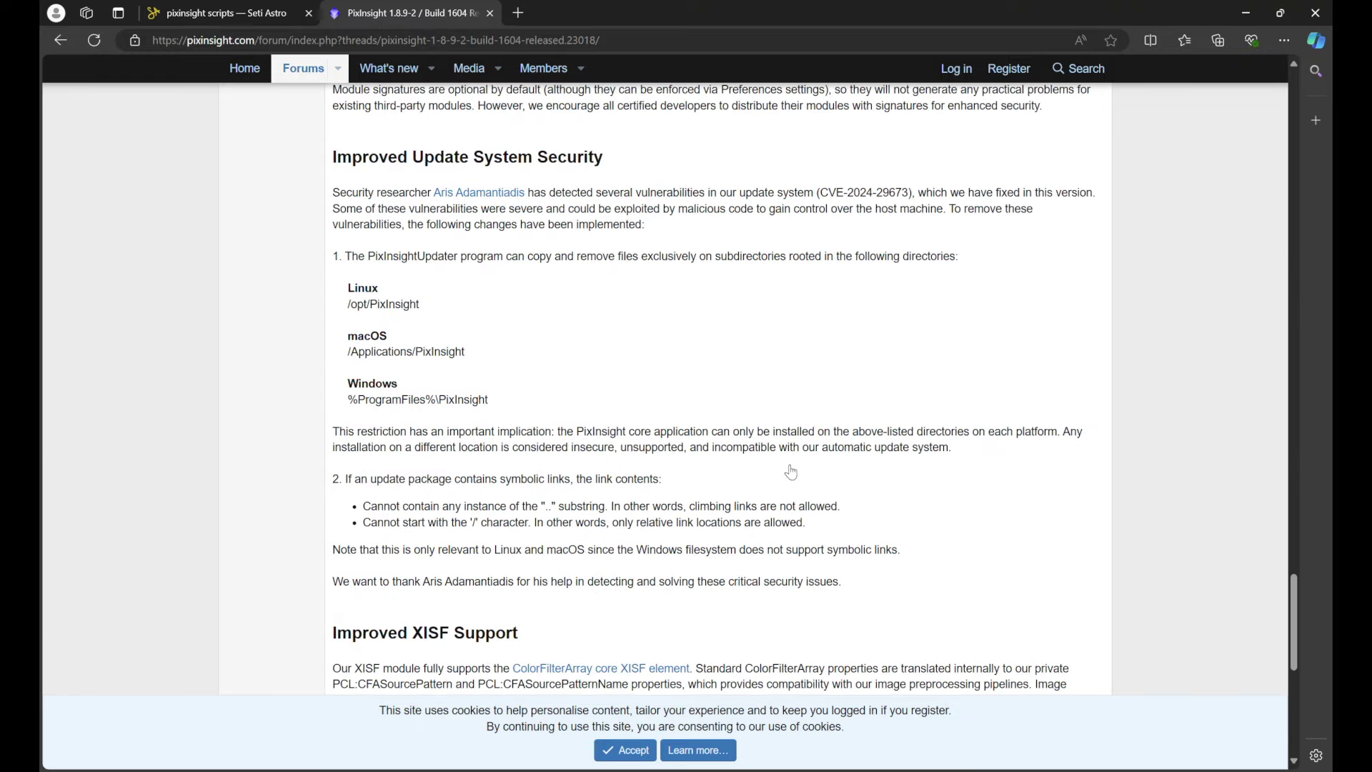
{"action": "scroll", "coordinate": [792, 473], "scroll_direction": "down", "scroll_amount": 8}
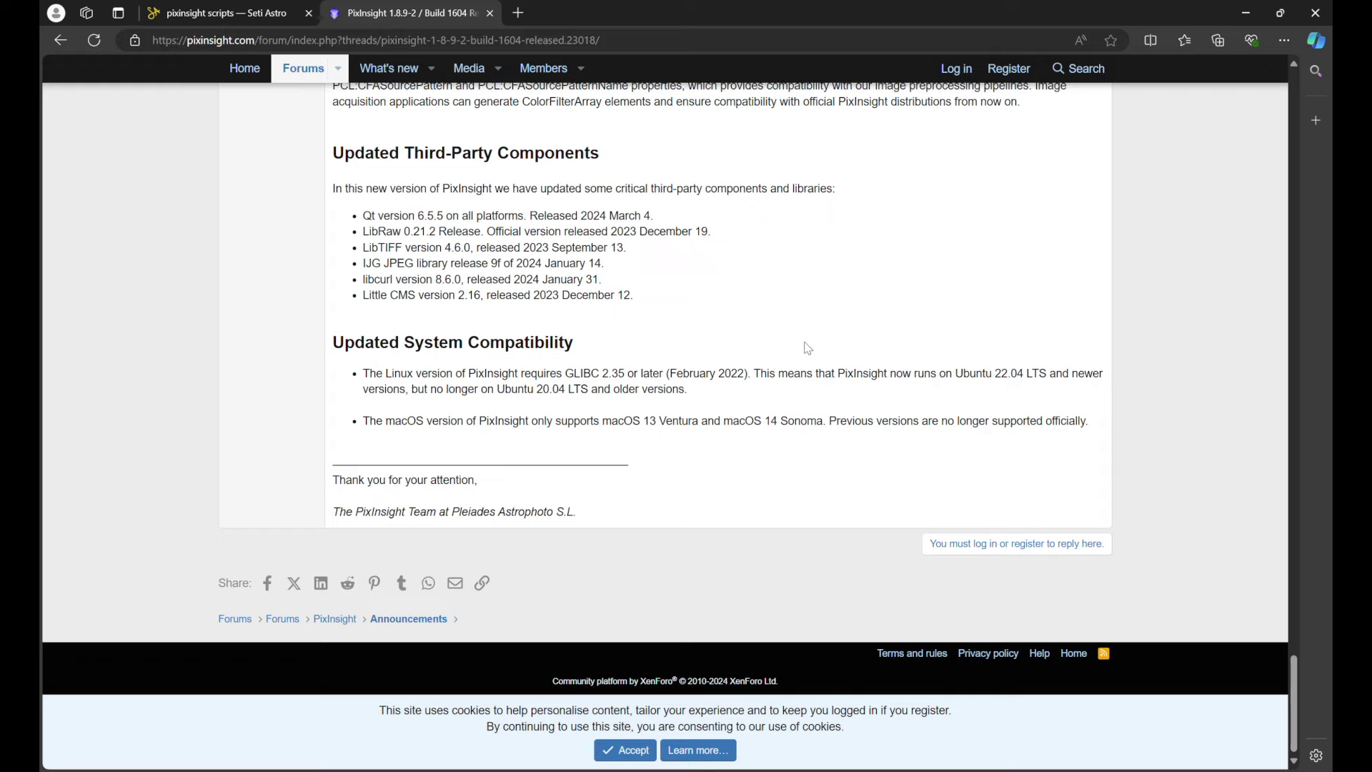
Step: Return to the Seti Astro scripts tab, scroll down to Automatic Continuum Subtraction, then go back to PixInsight
{"action": "key", "text": "ctrl+shift+Tab"}
{"action": "scroll", "coordinate": [715, 450], "scroll_direction": "down", "scroll_amount": 5}
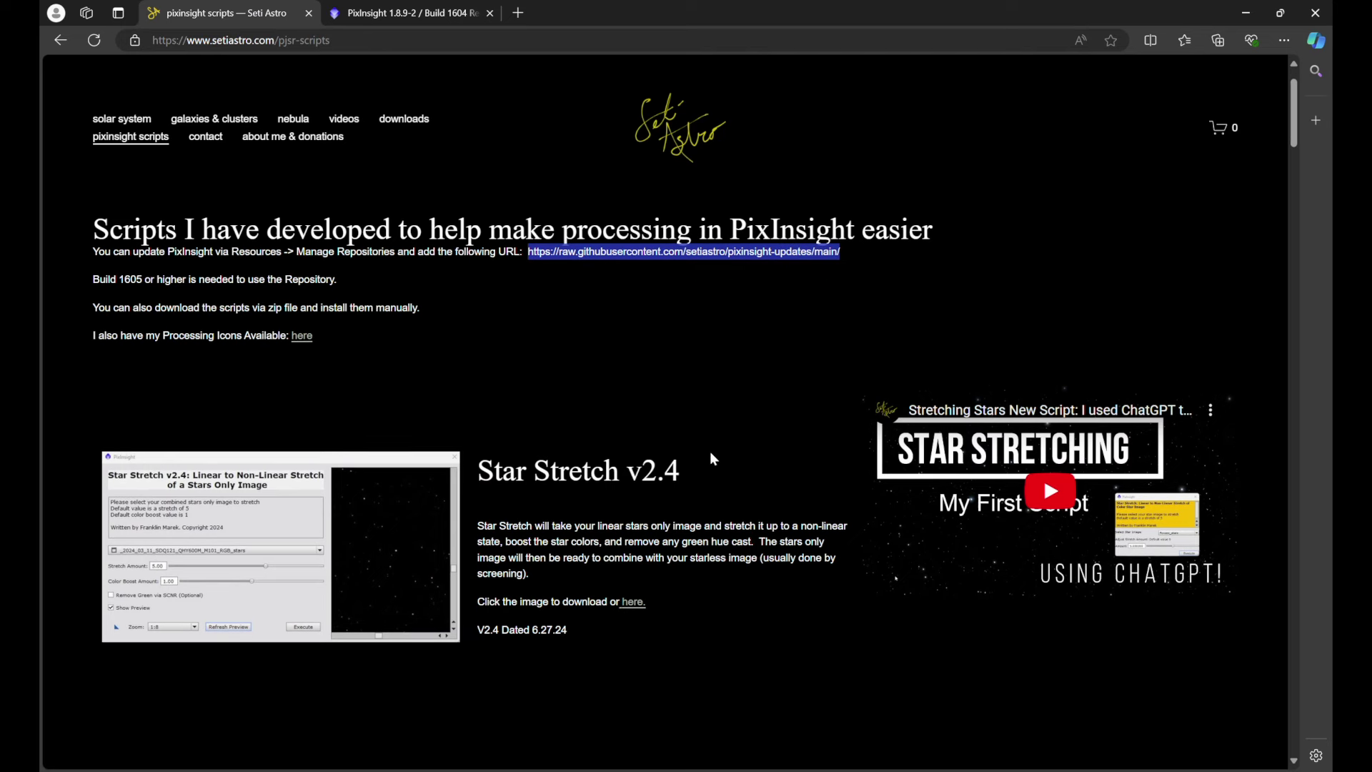
{"action": "scroll", "coordinate": [597, 336], "scroll_direction": "down", "scroll_amount": 6}
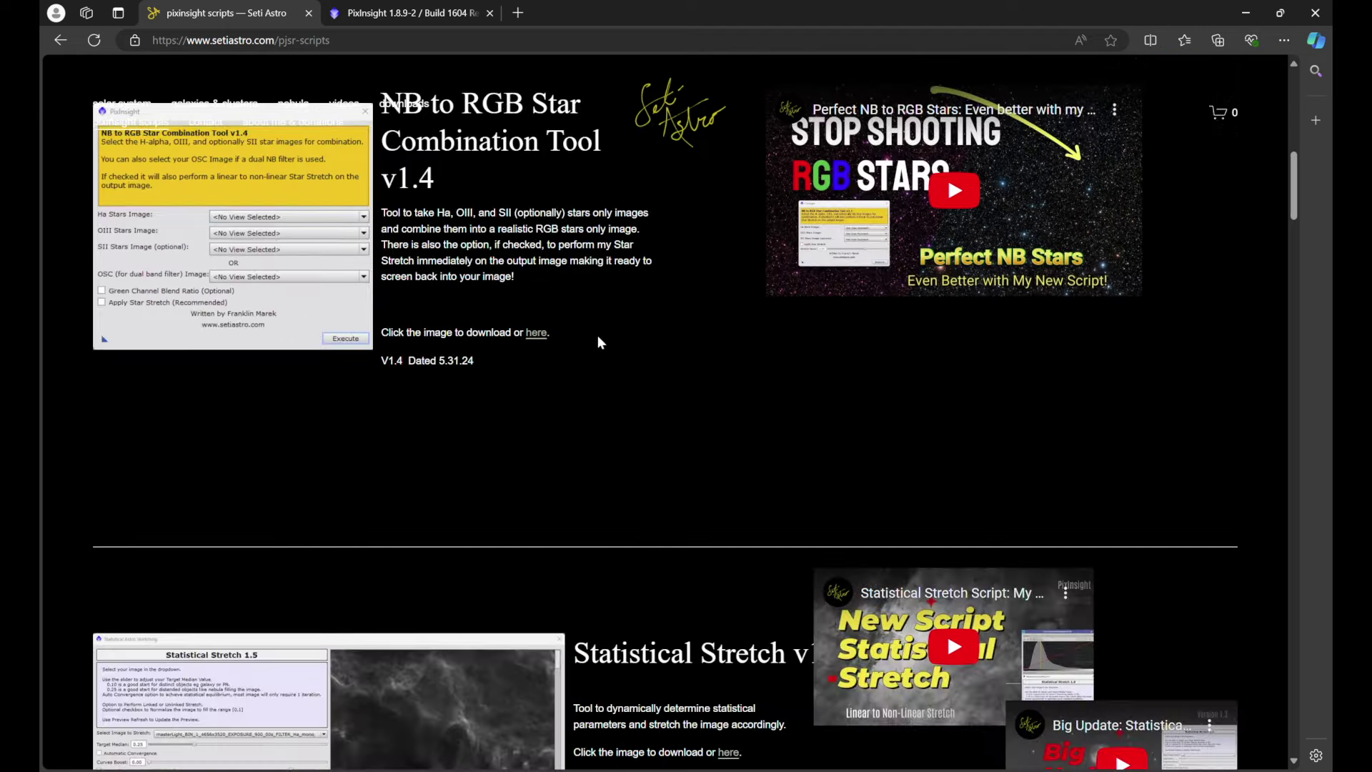
{"action": "scroll", "coordinate": [657, 427], "scroll_direction": "down", "scroll_amount": 6}
{"action": "scroll", "coordinate": [670, 507], "scroll_direction": "down", "scroll_amount": 6}
{"action": "scroll", "coordinate": [673, 506], "scroll_direction": "down", "scroll_amount": 6}
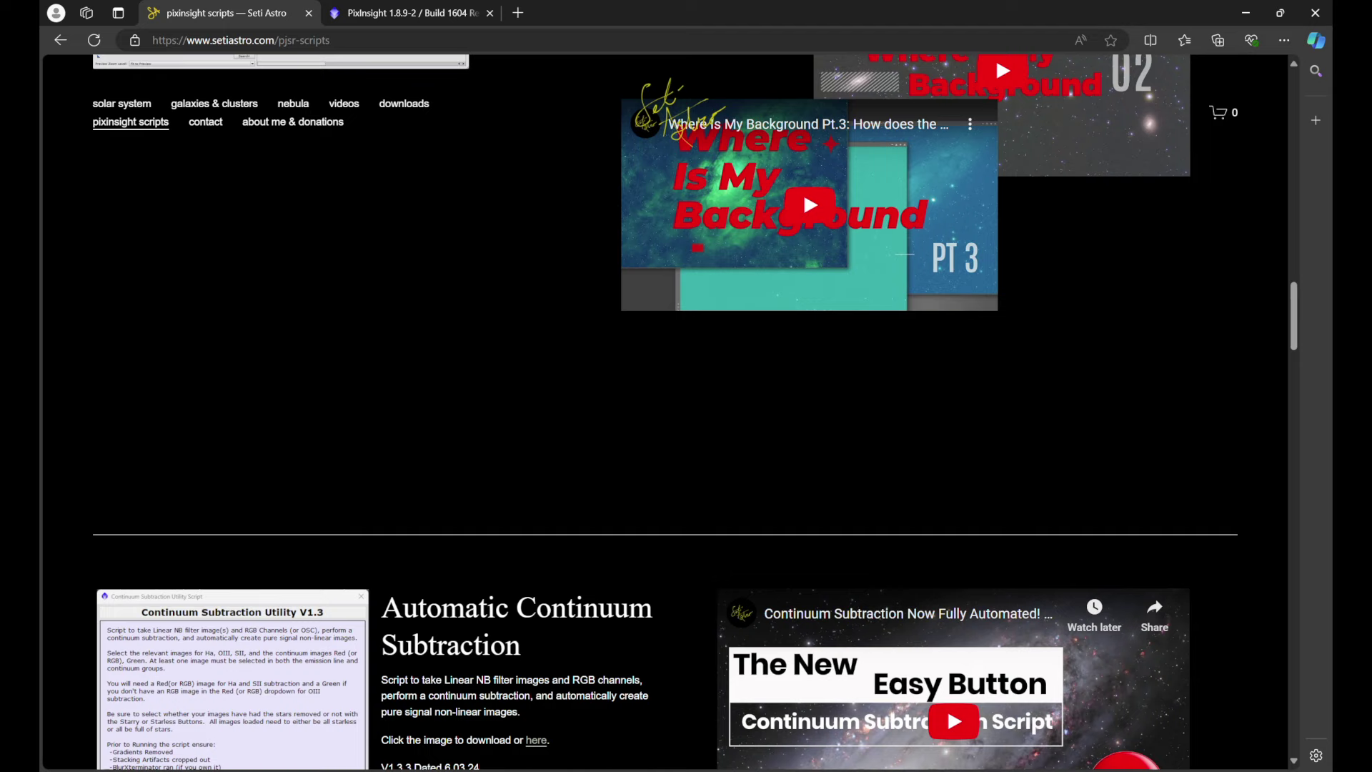
{"action": "key", "text": "alt+Tab"}
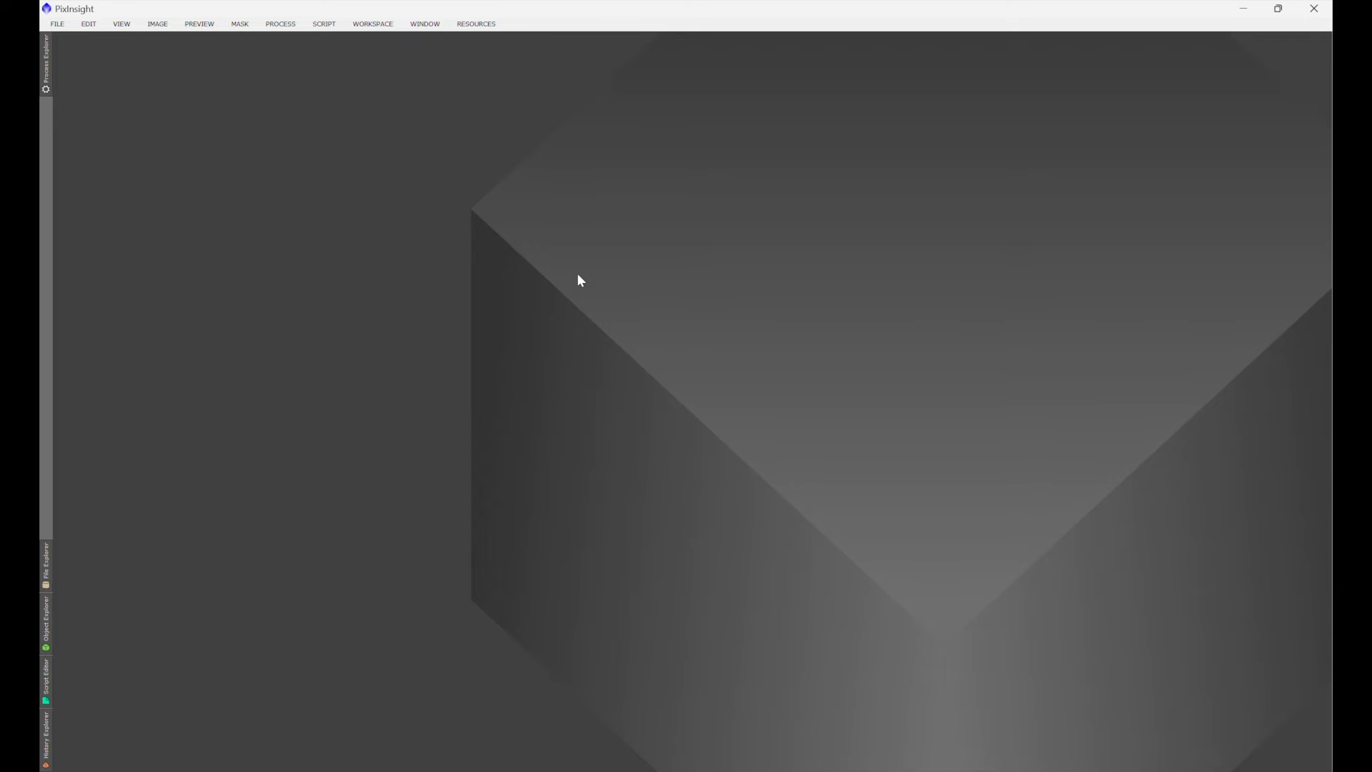
Step: Open M16 HOO 18AUG24.xisf from the M16 folder through File > Open
{"action": "left_click", "coordinate": [57, 24]}
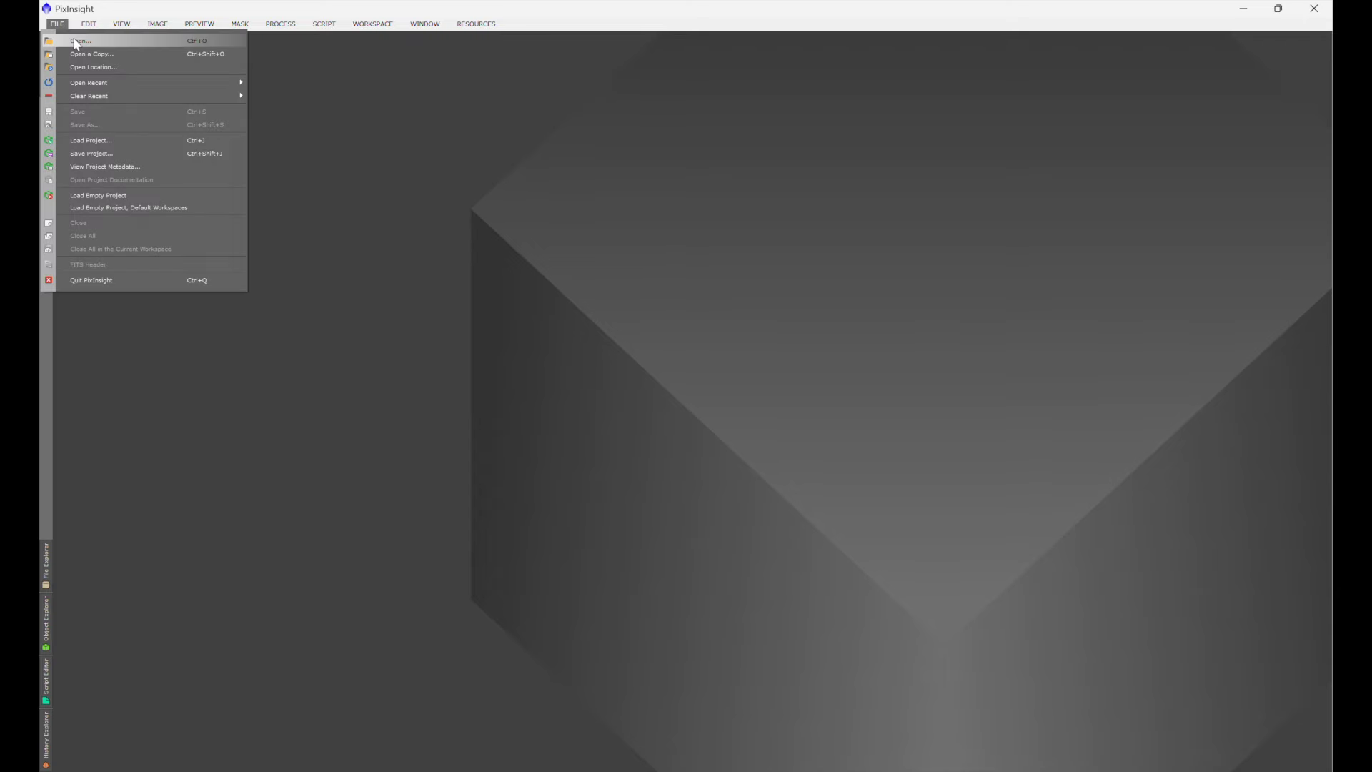
{"action": "left_click", "coordinate": [76, 40]}
{"action": "scroll", "coordinate": [278, 264], "scroll_direction": "down", "scroll_amount": 5}
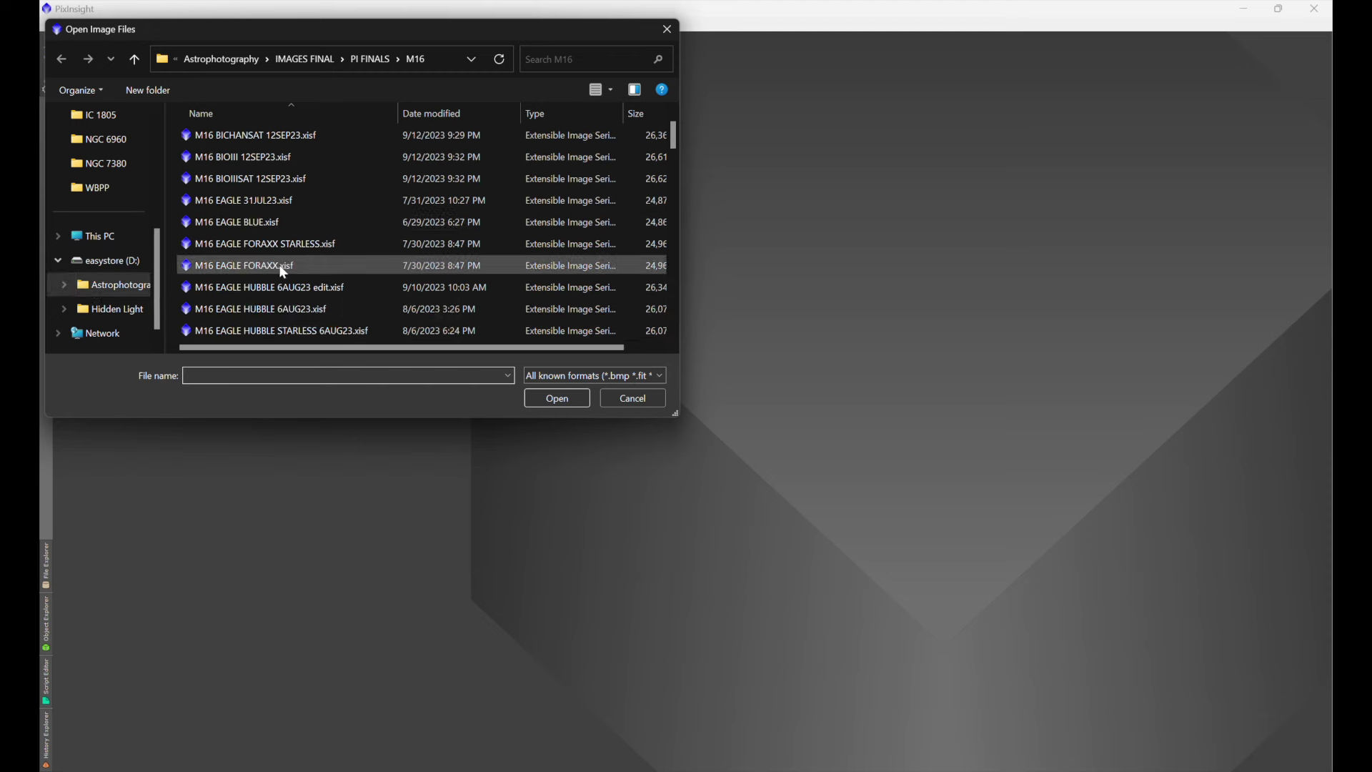
{"action": "scroll", "coordinate": [280, 313], "scroll_direction": "down", "scroll_amount": 10}
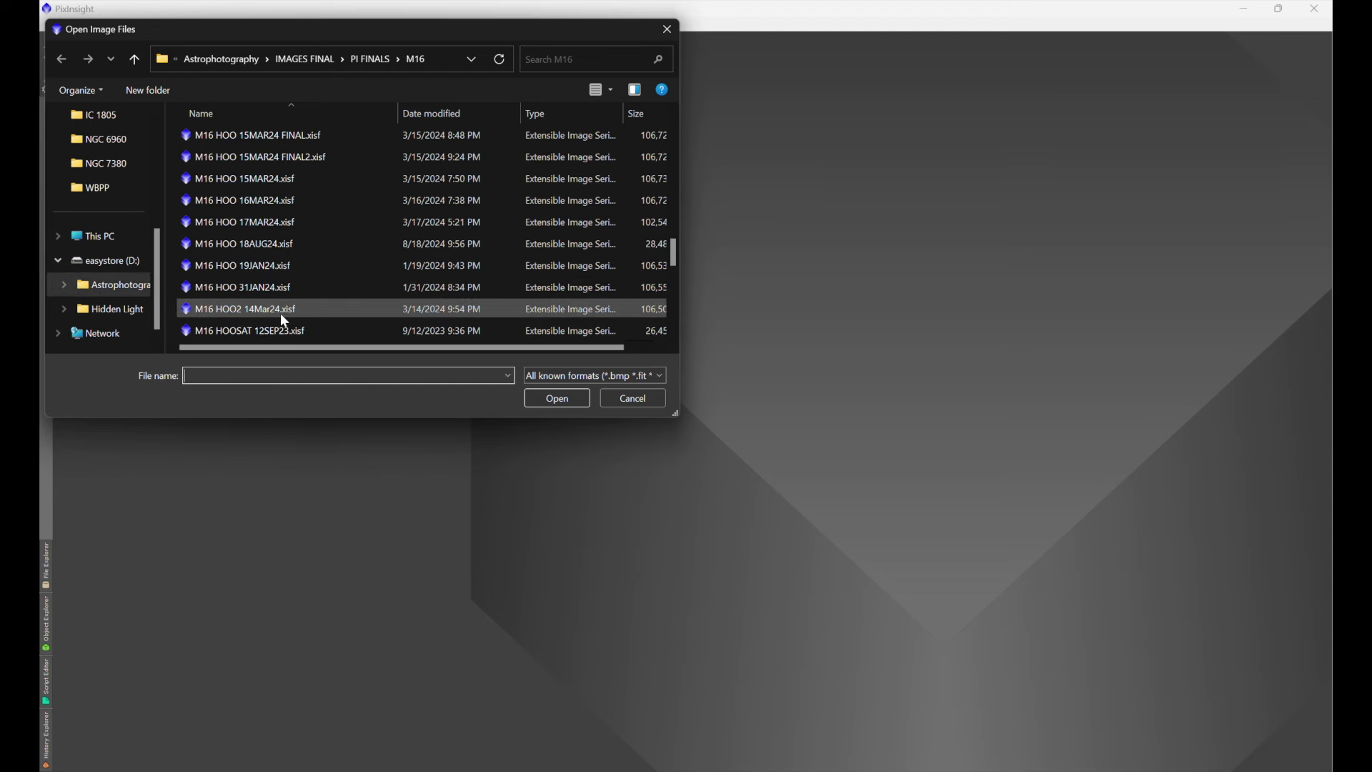
{"action": "left_click", "coordinate": [269, 250]}
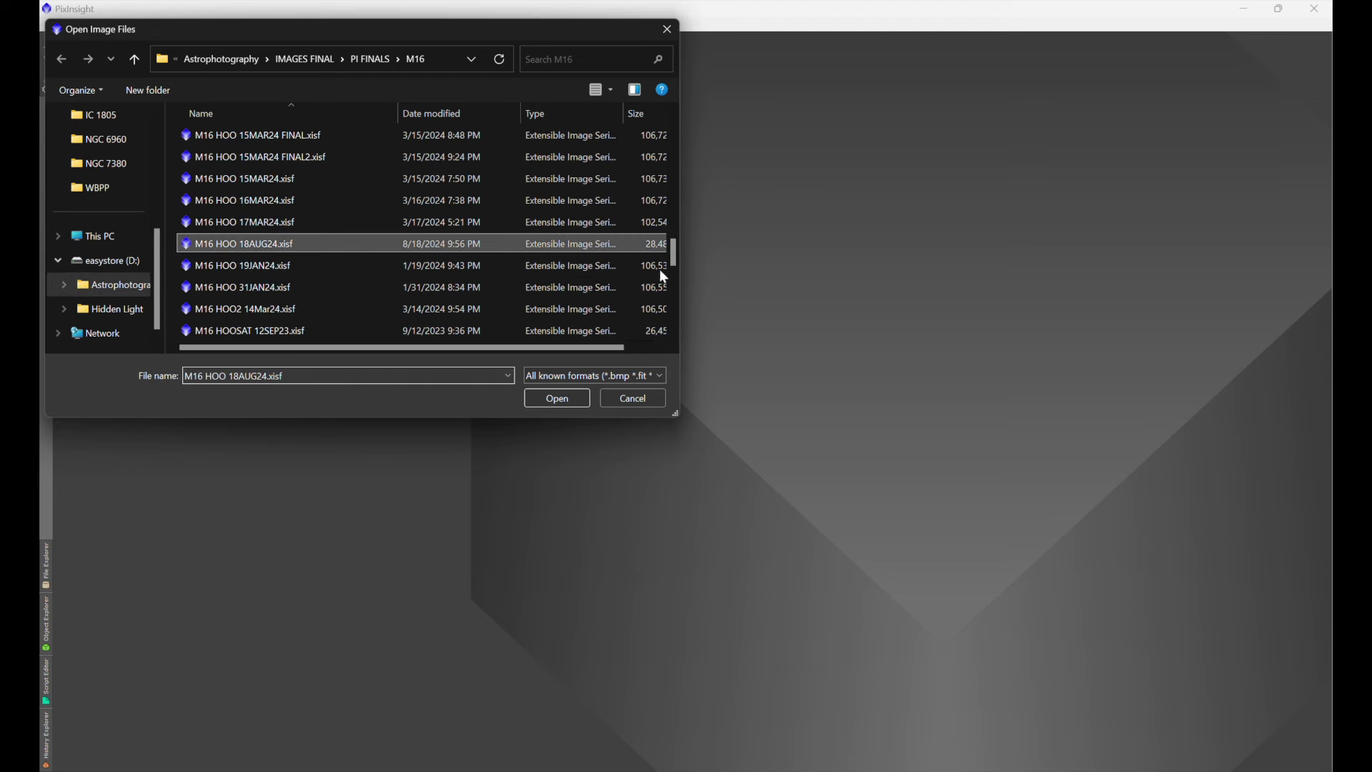
{"action": "key", "text": "Return"}
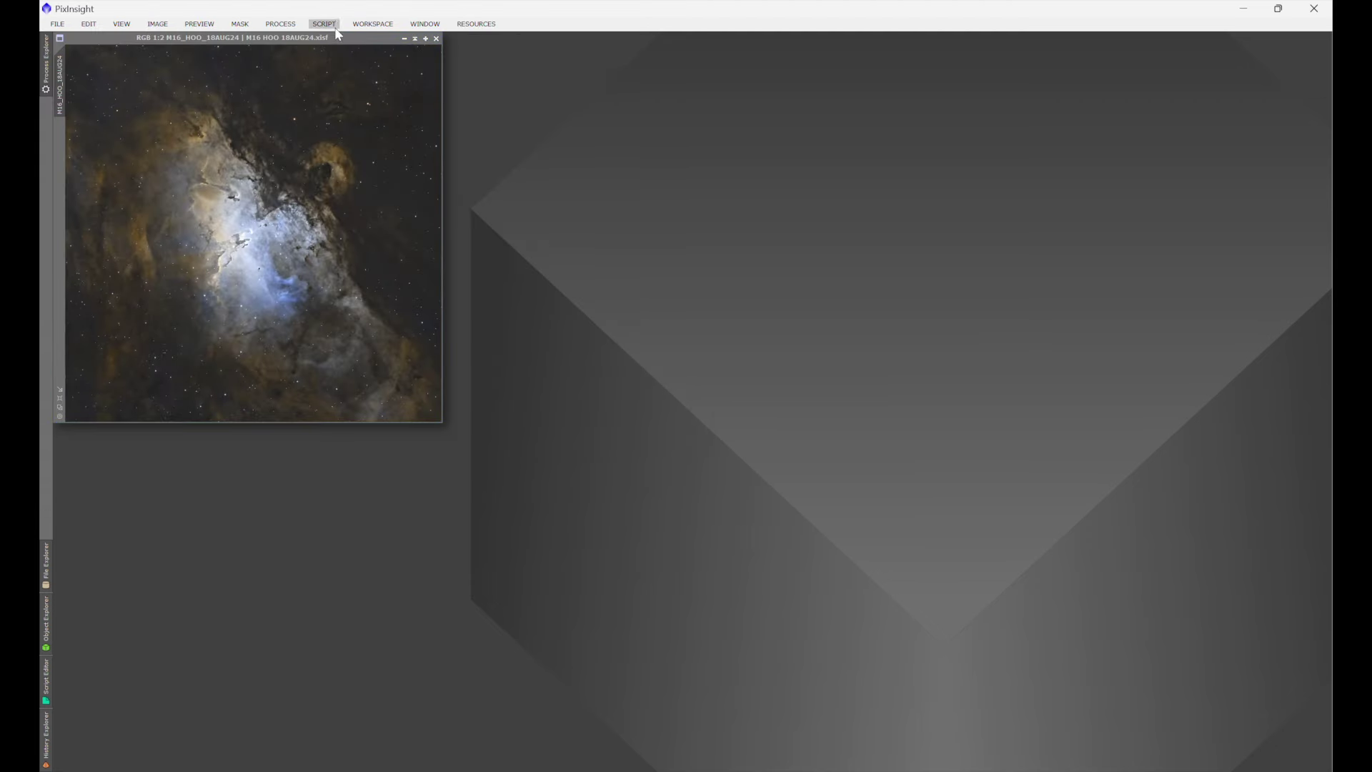
Step: Centre the Eagle Nebula window, then launch and close the AstroMark Signature Adder script and its console
{"action": "left_click_drag", "start_coordinate": [335, 37], "coordinate": [517, 165]}
{"action": "left_click", "coordinate": [323, 24]}
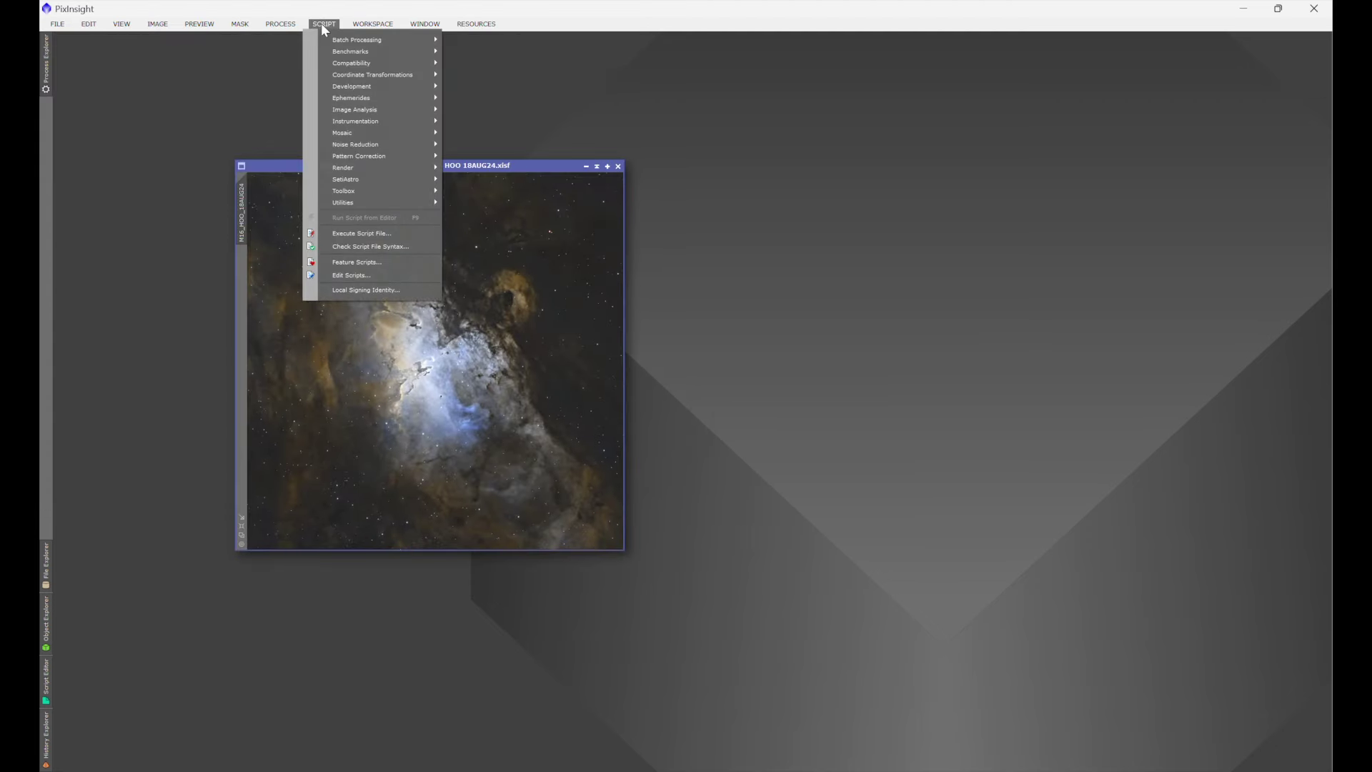
{"action": "mouse_move", "coordinate": [388, 179]}
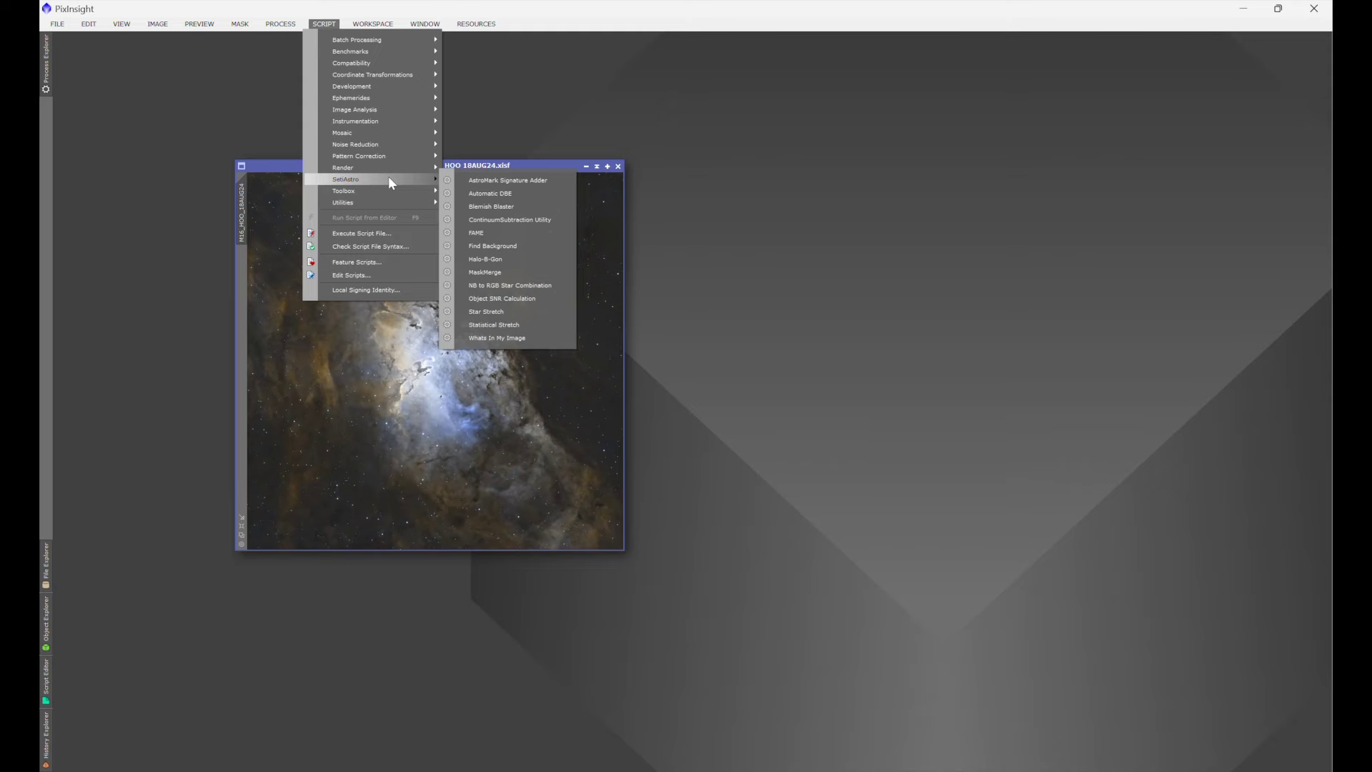
{"action": "left_click", "coordinate": [507, 180]}
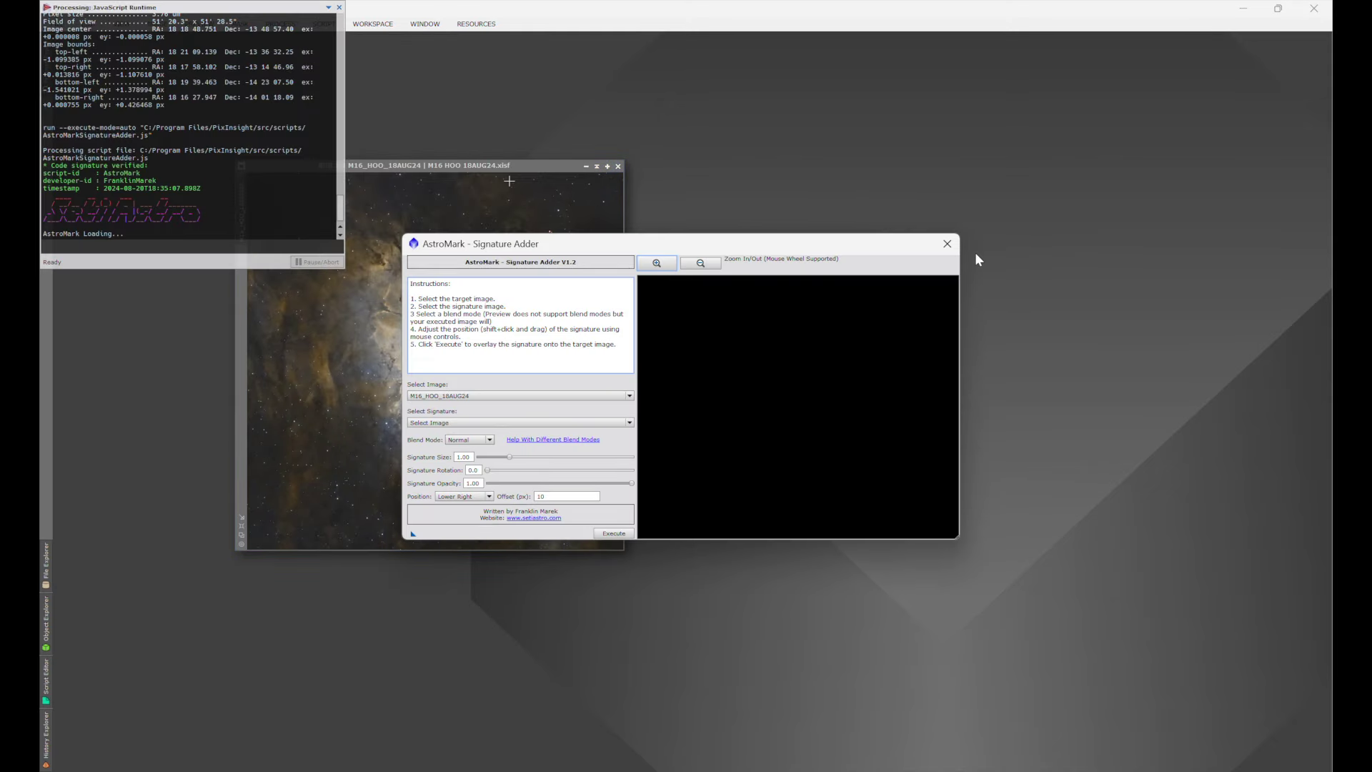
{"action": "left_click", "coordinate": [945, 247]}
{"action": "left_click", "coordinate": [339, 7]}
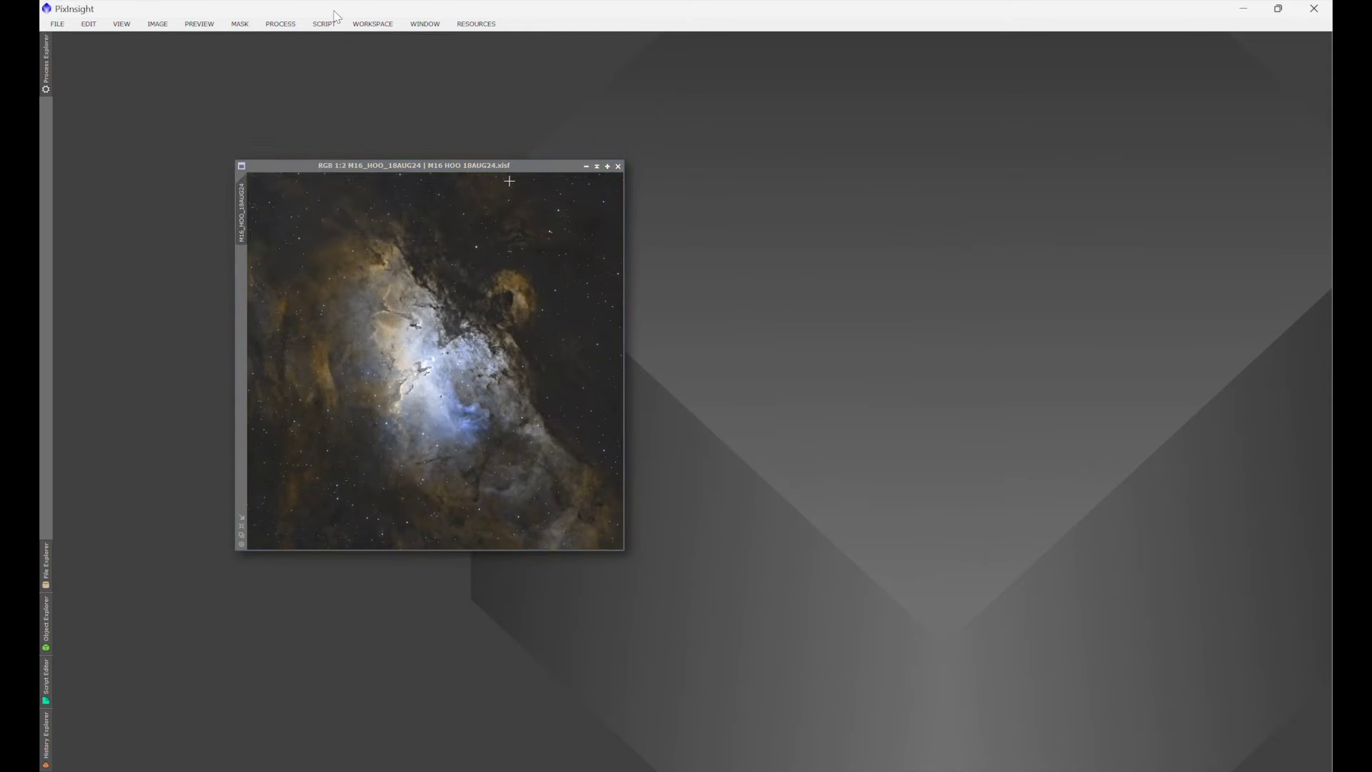
Step: Launch the SetiAstro Automatic DBE script, then close its dialog and console
{"action": "left_click", "coordinate": [320, 26]}
{"action": "mouse_move", "coordinate": [375, 179]}
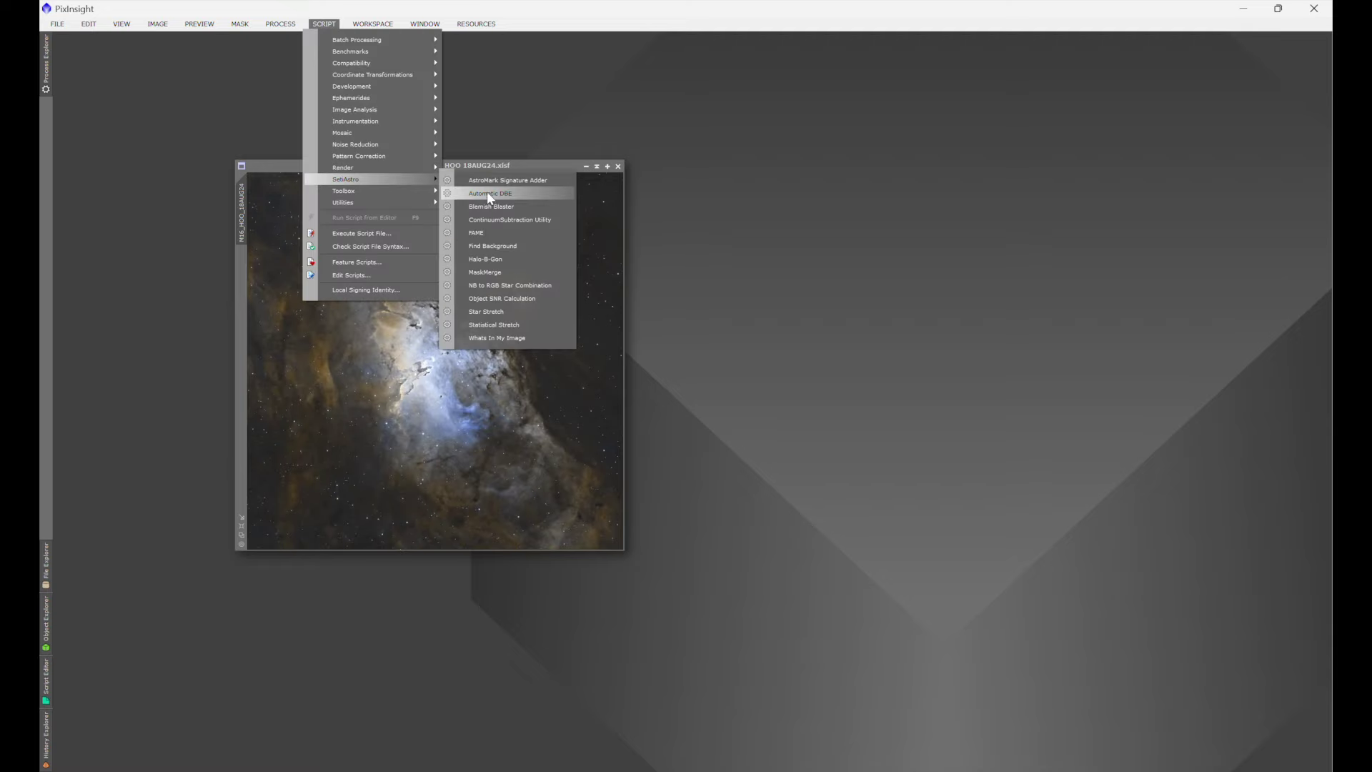
{"action": "left_click", "coordinate": [526, 195]}
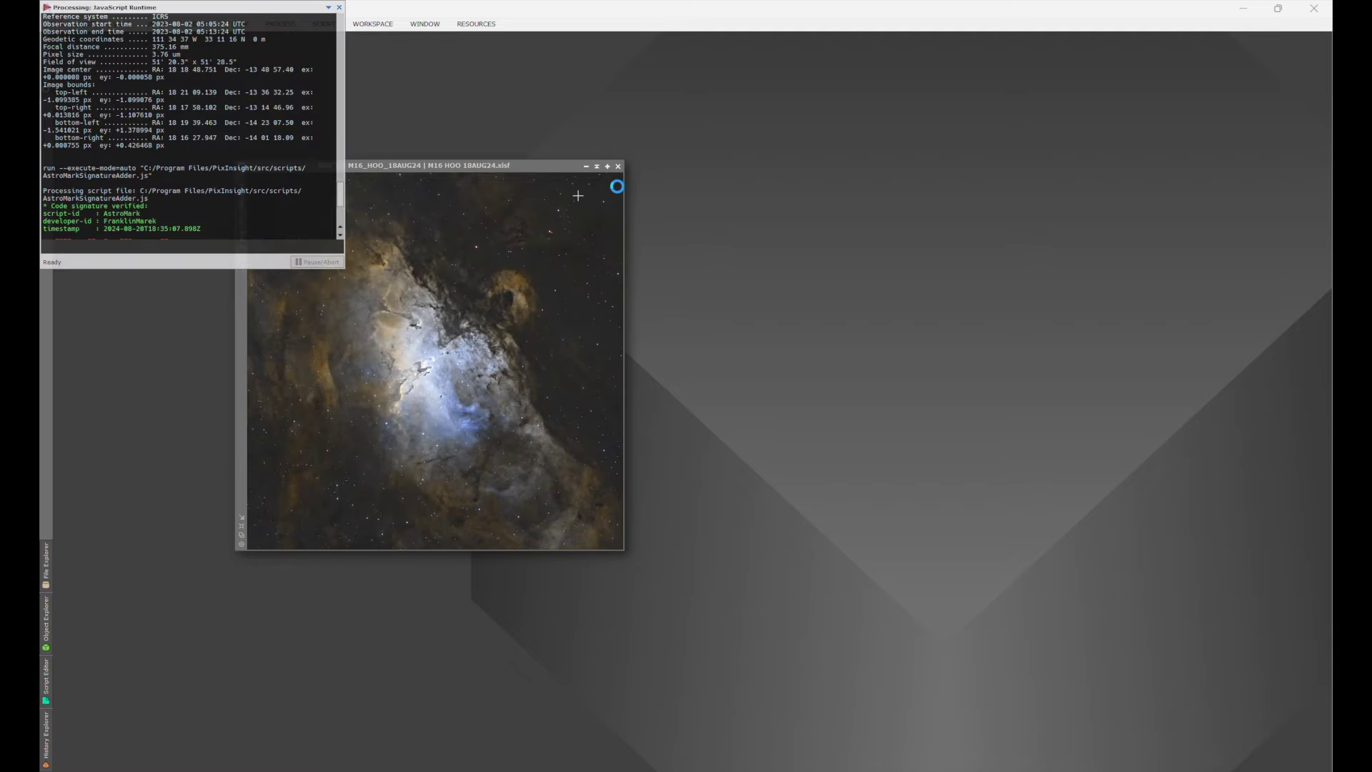
{"action": "left_click", "coordinate": [624, 247]}
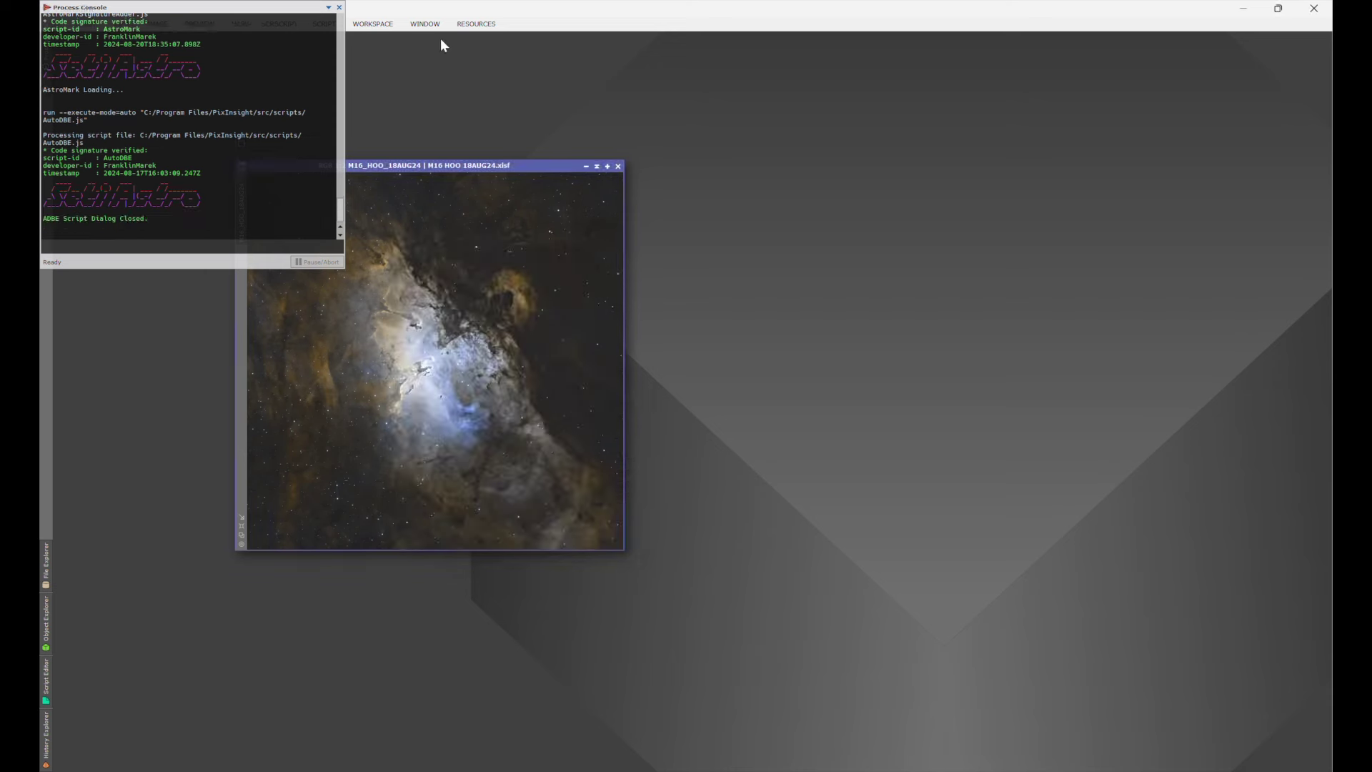
{"action": "left_click", "coordinate": [338, 7]}
Step: Launch the SetiAstro Blemish Blaster script on the M16 image
{"action": "left_click", "coordinate": [321, 26]}
{"action": "mouse_move", "coordinate": [366, 179]}
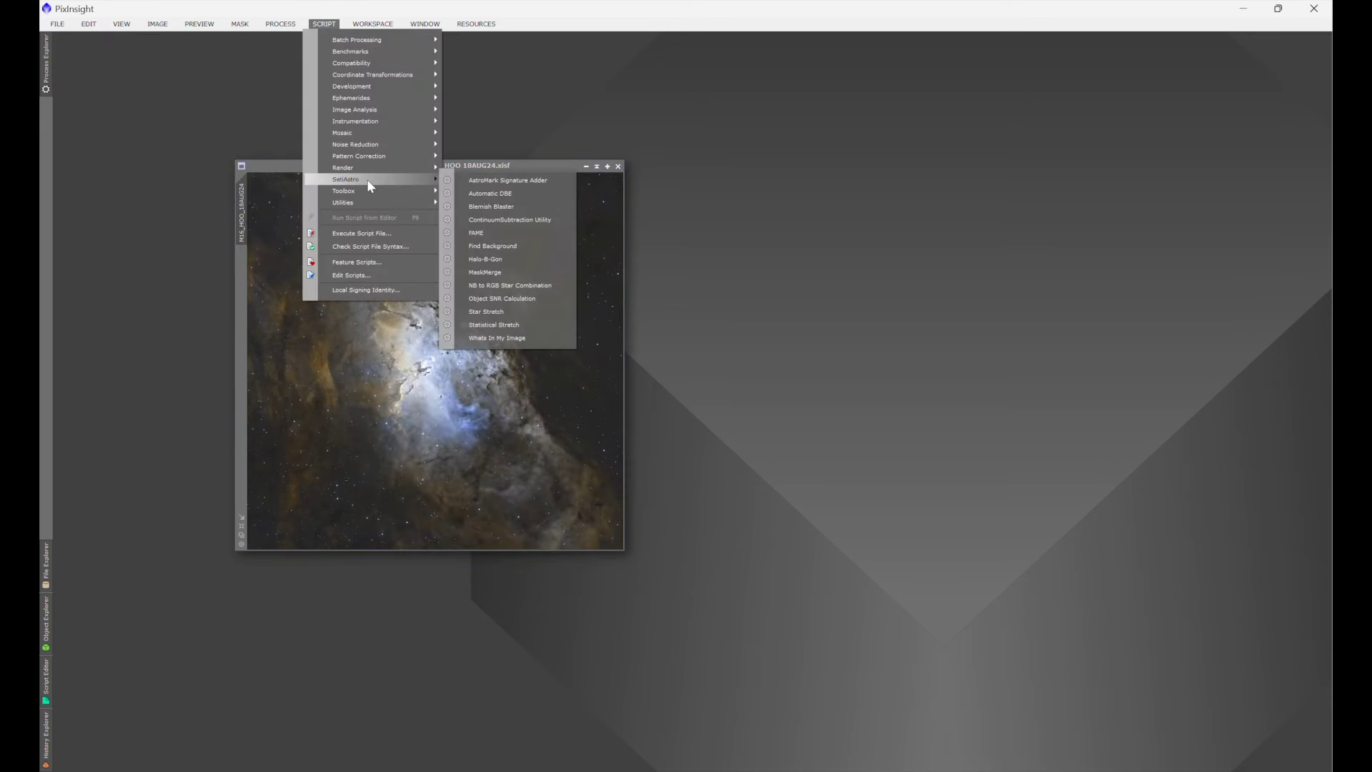
{"action": "left_click", "coordinate": [491, 208]}
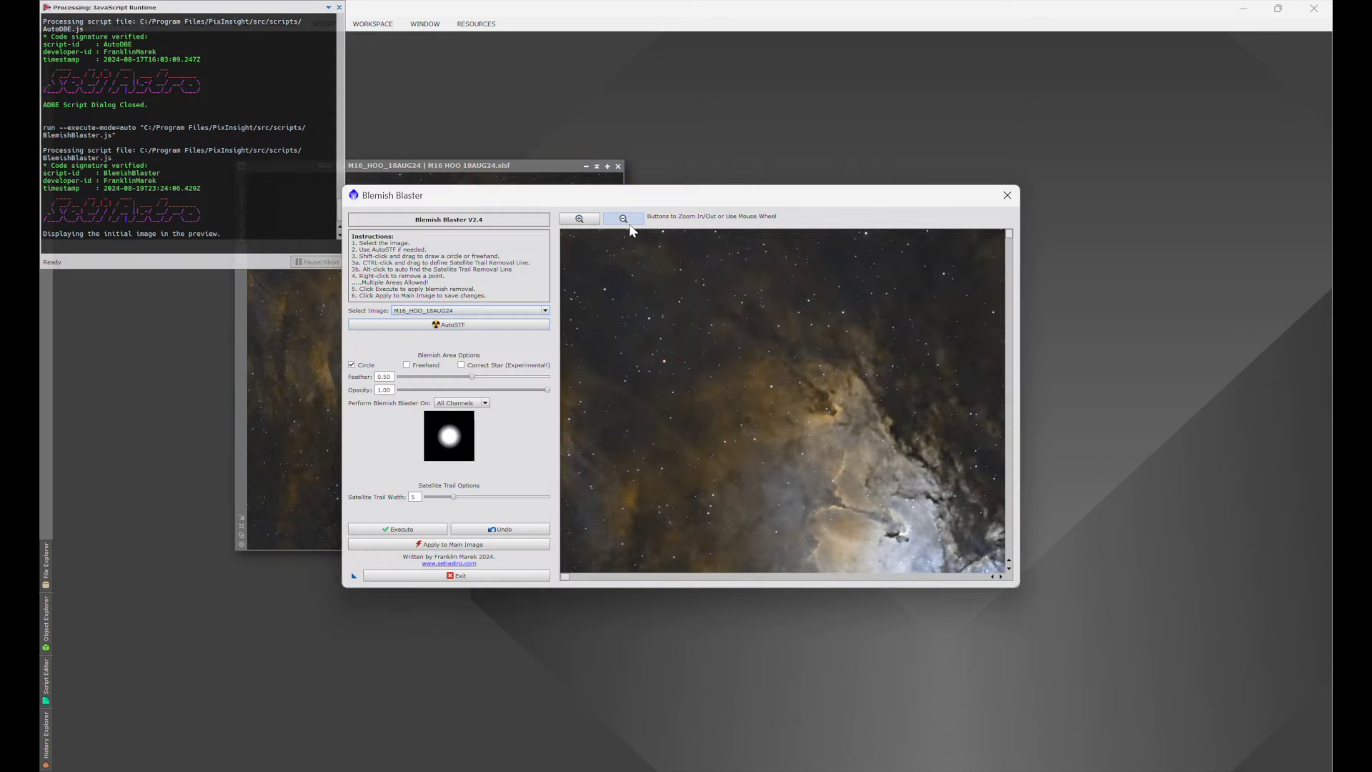
Step: Close Blemish Blaster and the console, then launch the SetiAstro ContinuumSubtraction Utility script
{"action": "left_click", "coordinate": [1005, 197]}
{"action": "left_click", "coordinate": [338, 7]}
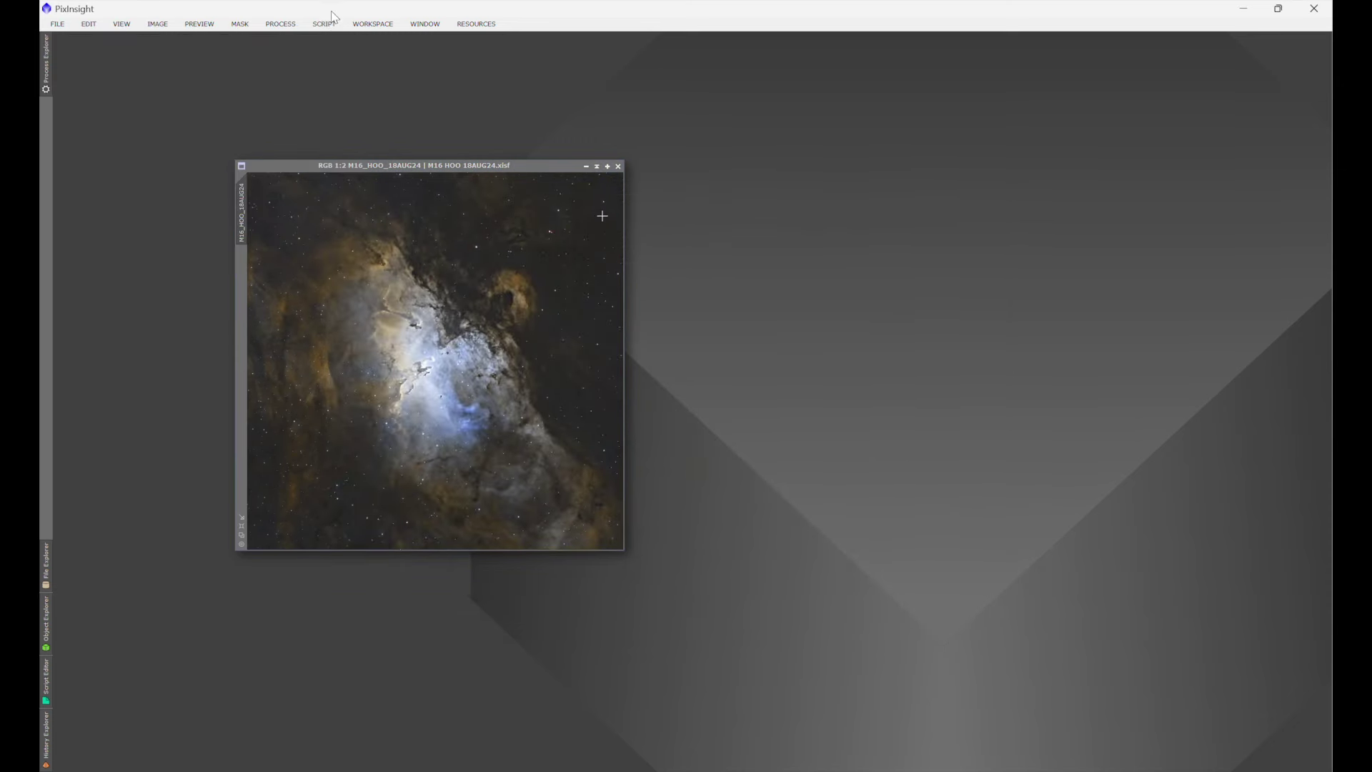
{"action": "left_click", "coordinate": [324, 24]}
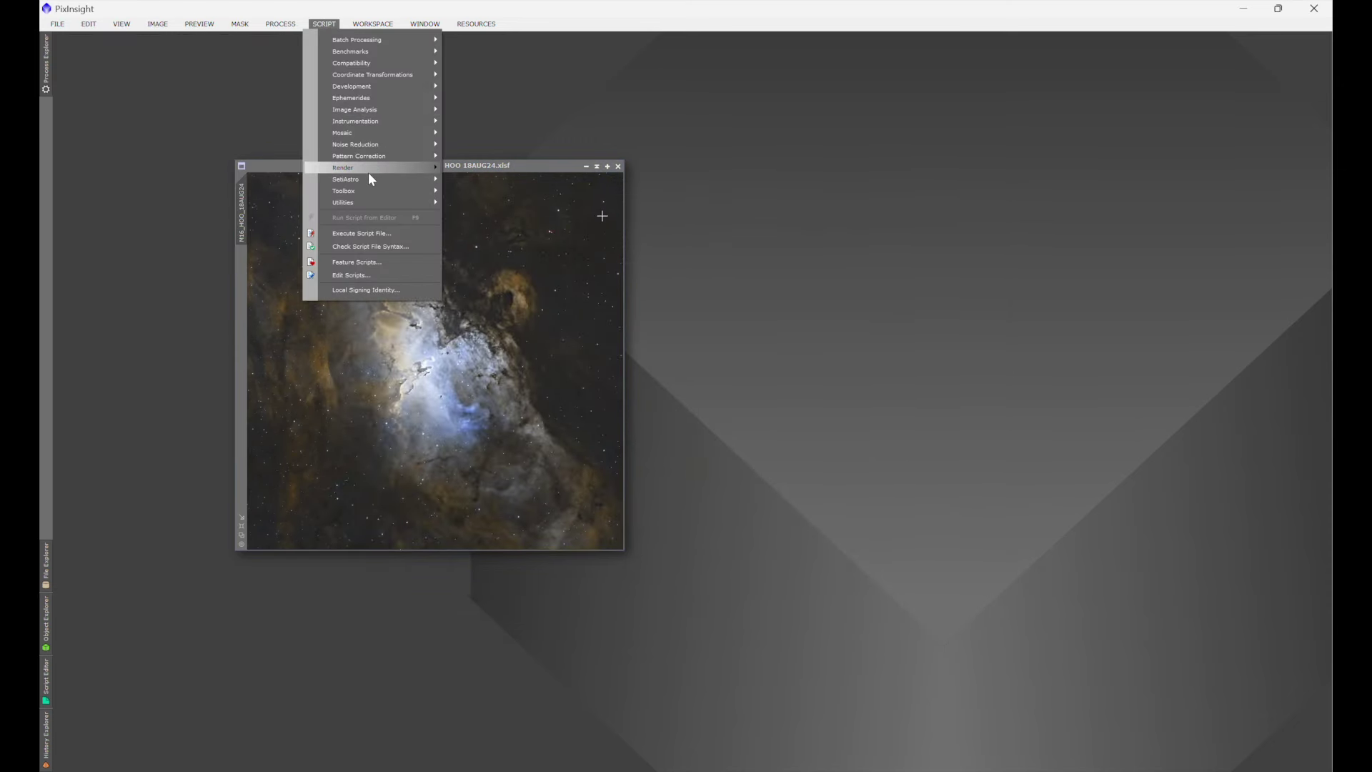
{"action": "mouse_move", "coordinate": [369, 178]}
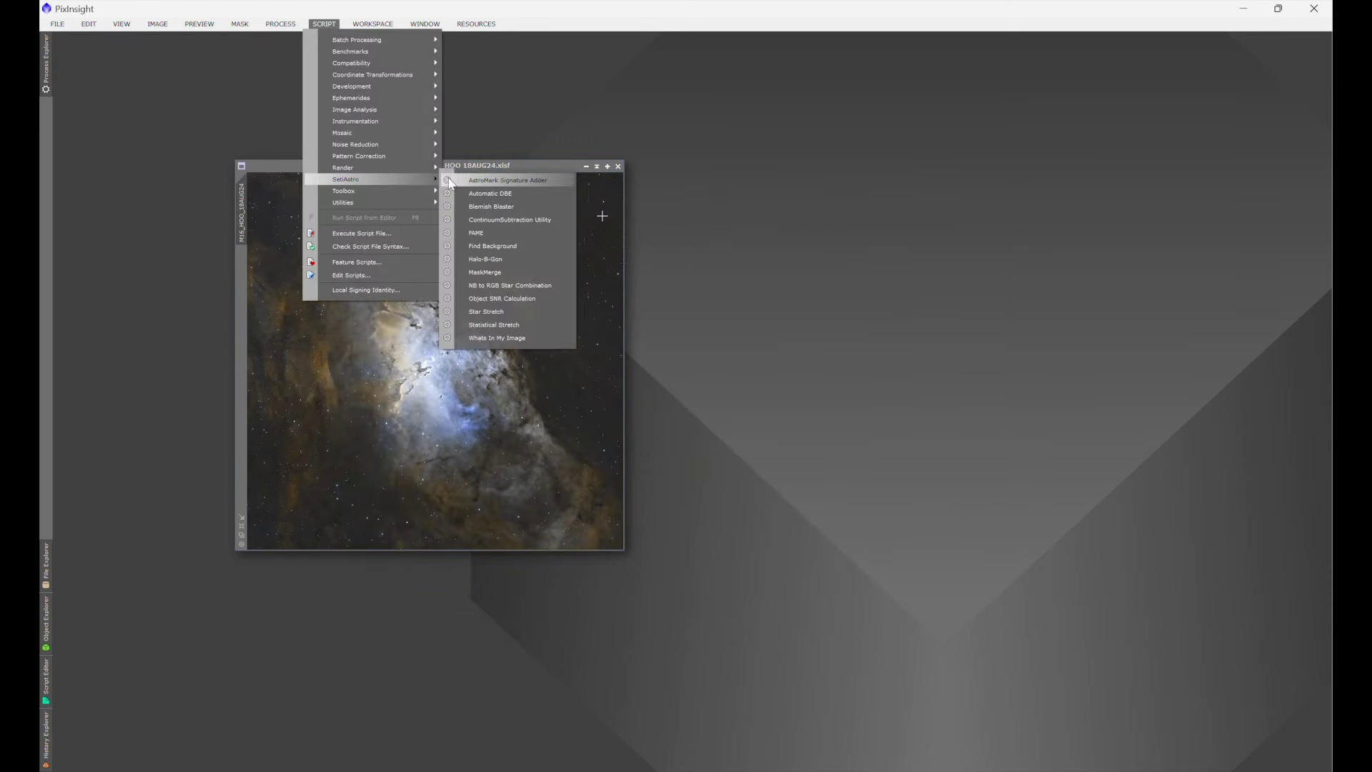
{"action": "left_click", "coordinate": [555, 220]}
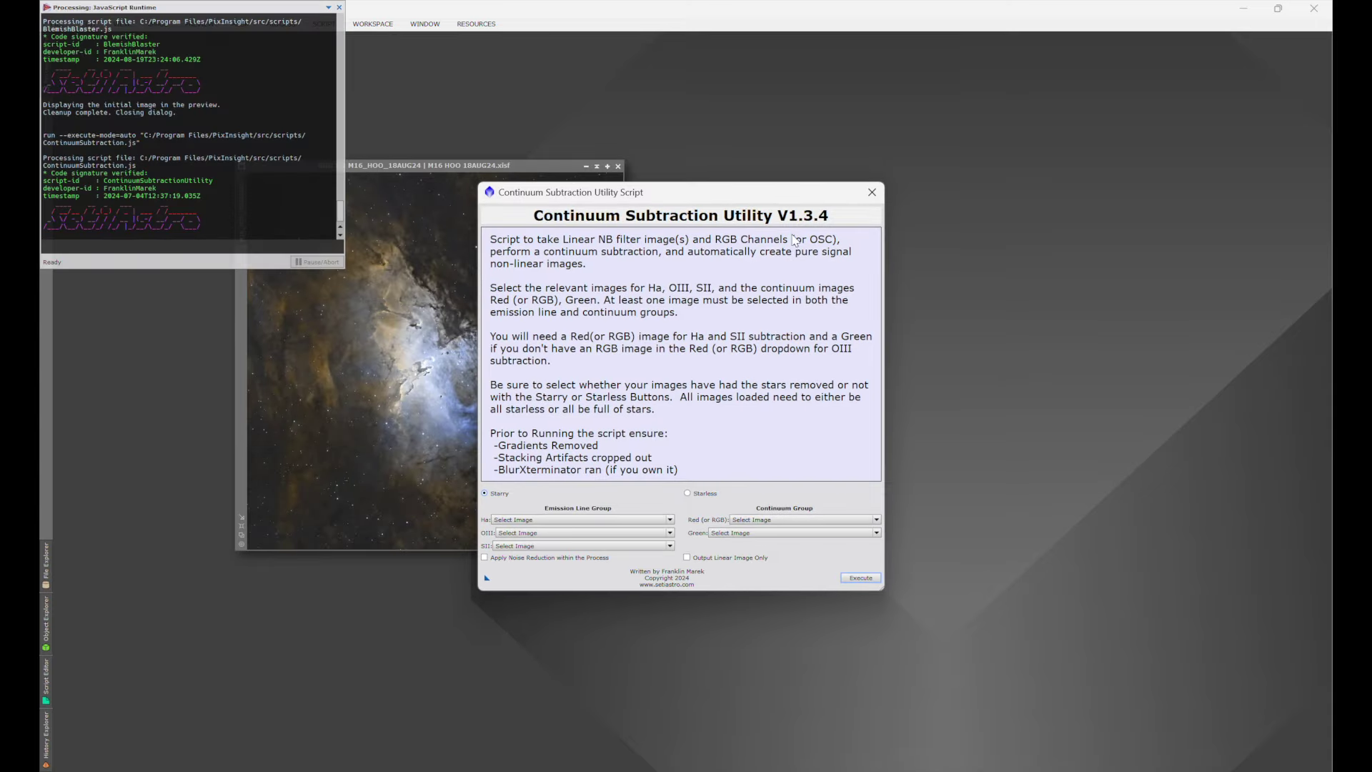
Step: Close the Continuum Subtraction Utility dialog and bring up the SetiAstro scripts menu again
{"action": "left_click", "coordinate": [873, 194]}
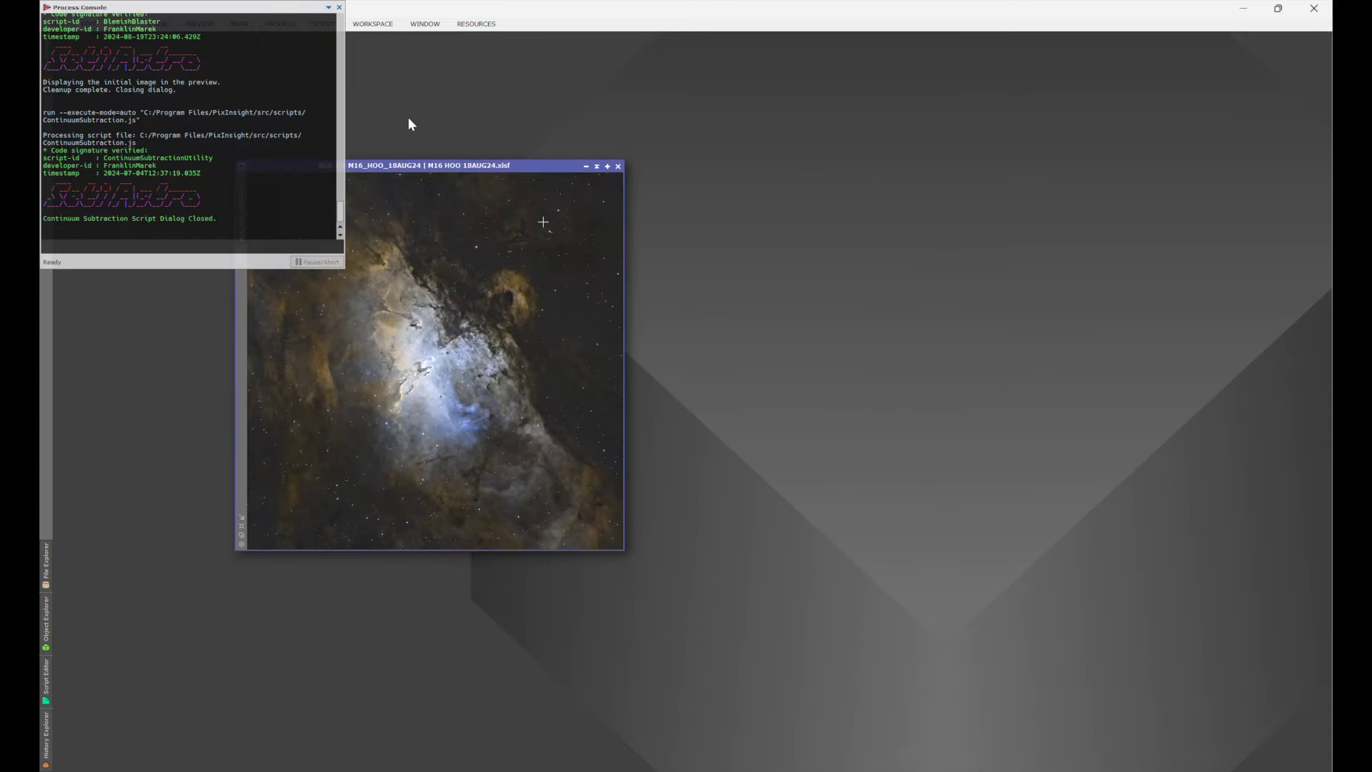
{"action": "left_click", "coordinate": [324, 24]}
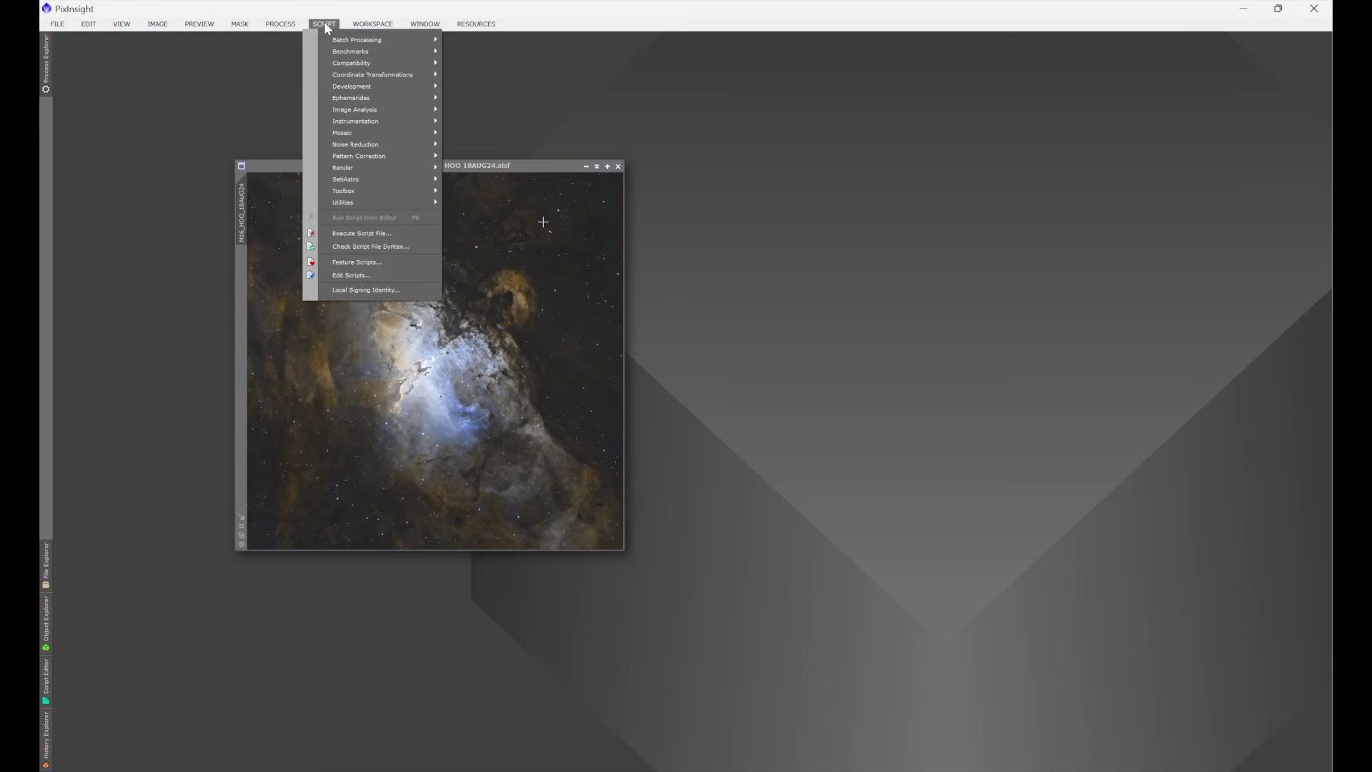
{"action": "mouse_move", "coordinate": [366, 178]}
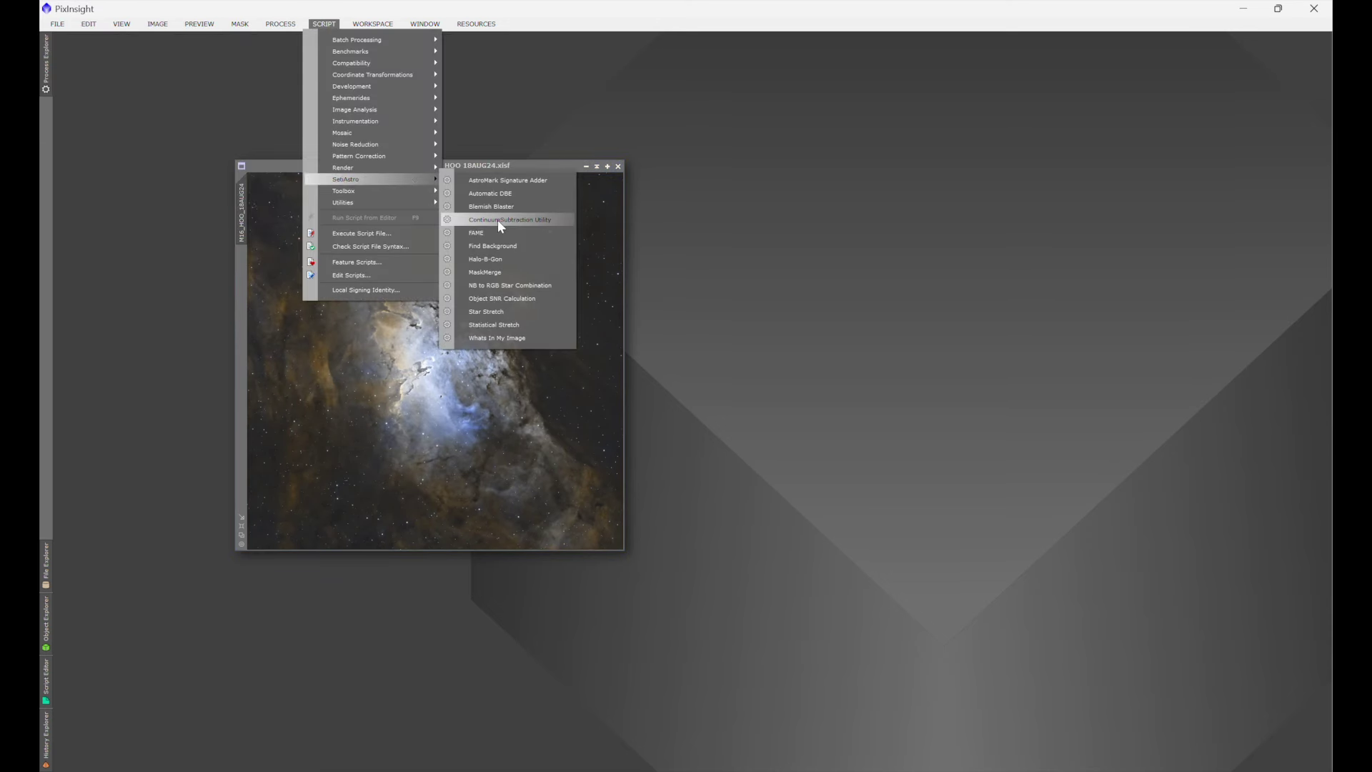
Step: Launch SetiAstro's Find Background script on the M16_HOO_18AUG24 image
{"action": "left_click", "coordinate": [512, 246]}
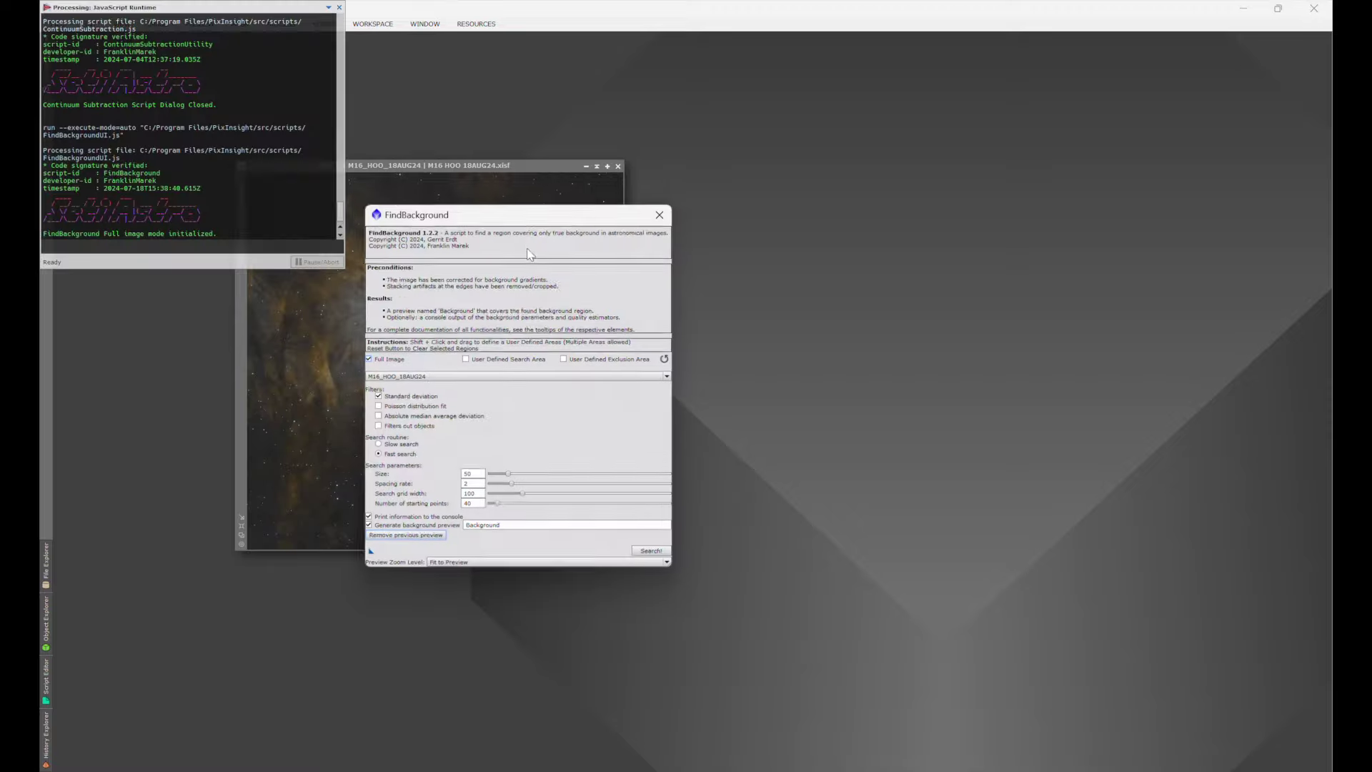